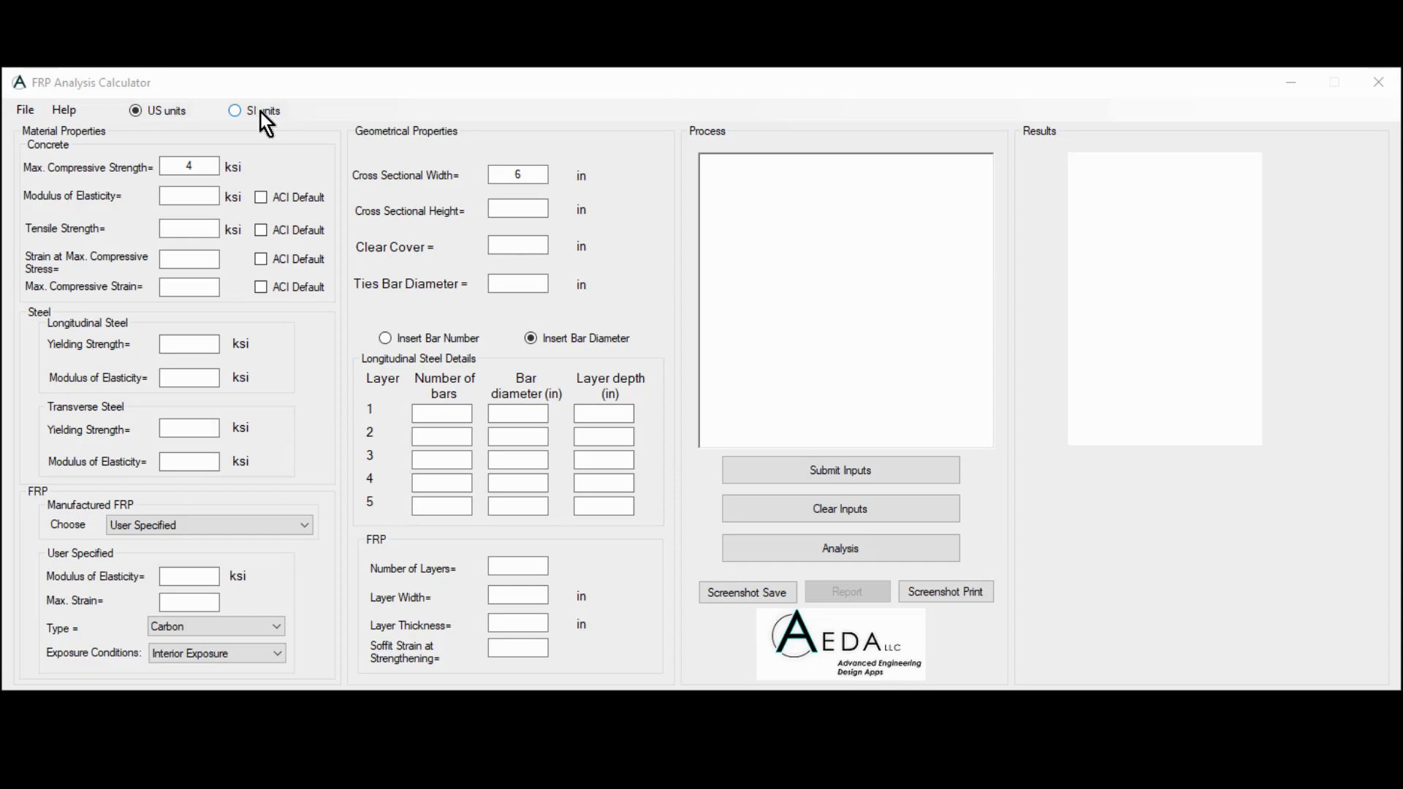
pyautogui.click(260, 112)
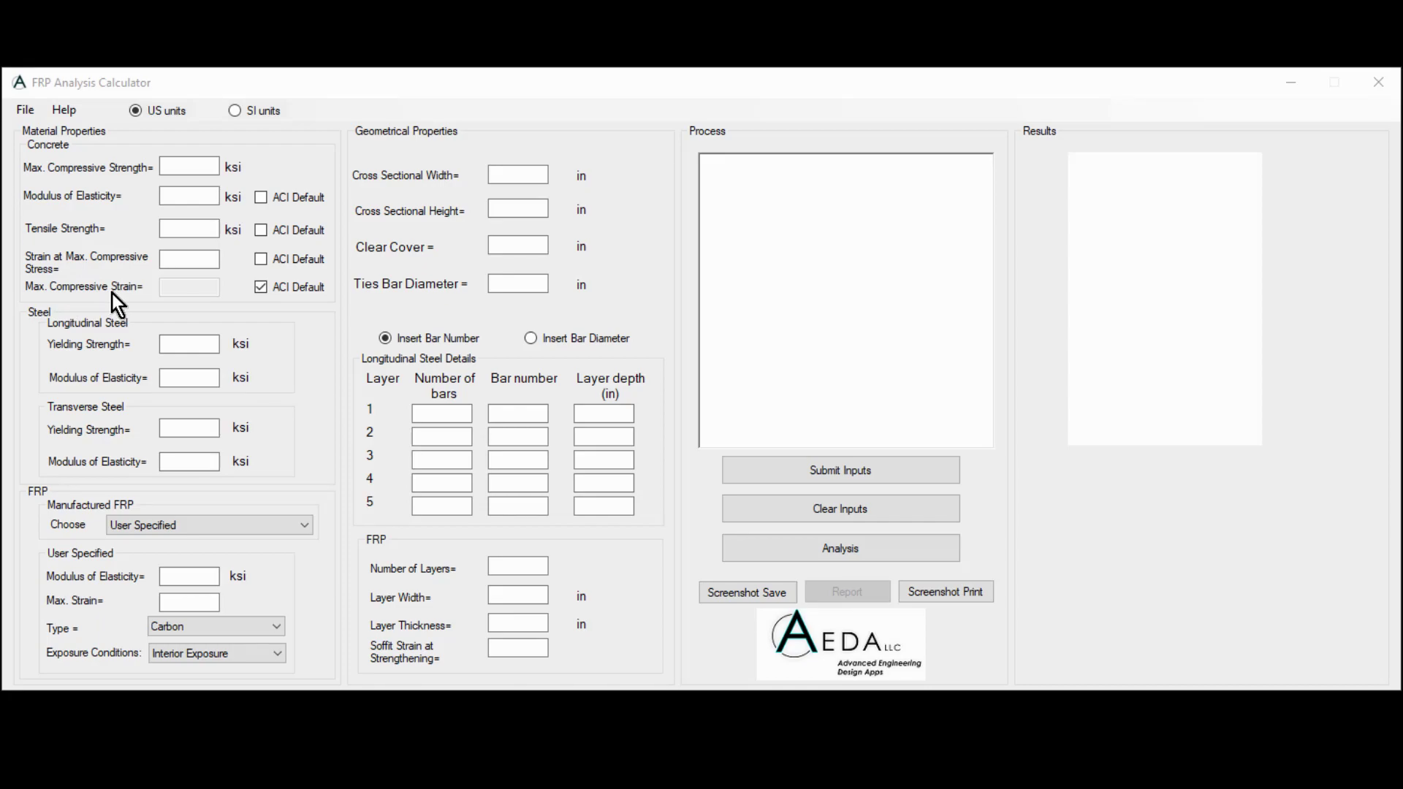
# Set the concrete's maximum compressive strength to 4 ksi
pyautogui.click(200, 166)
pyautogui.click(200, 166)
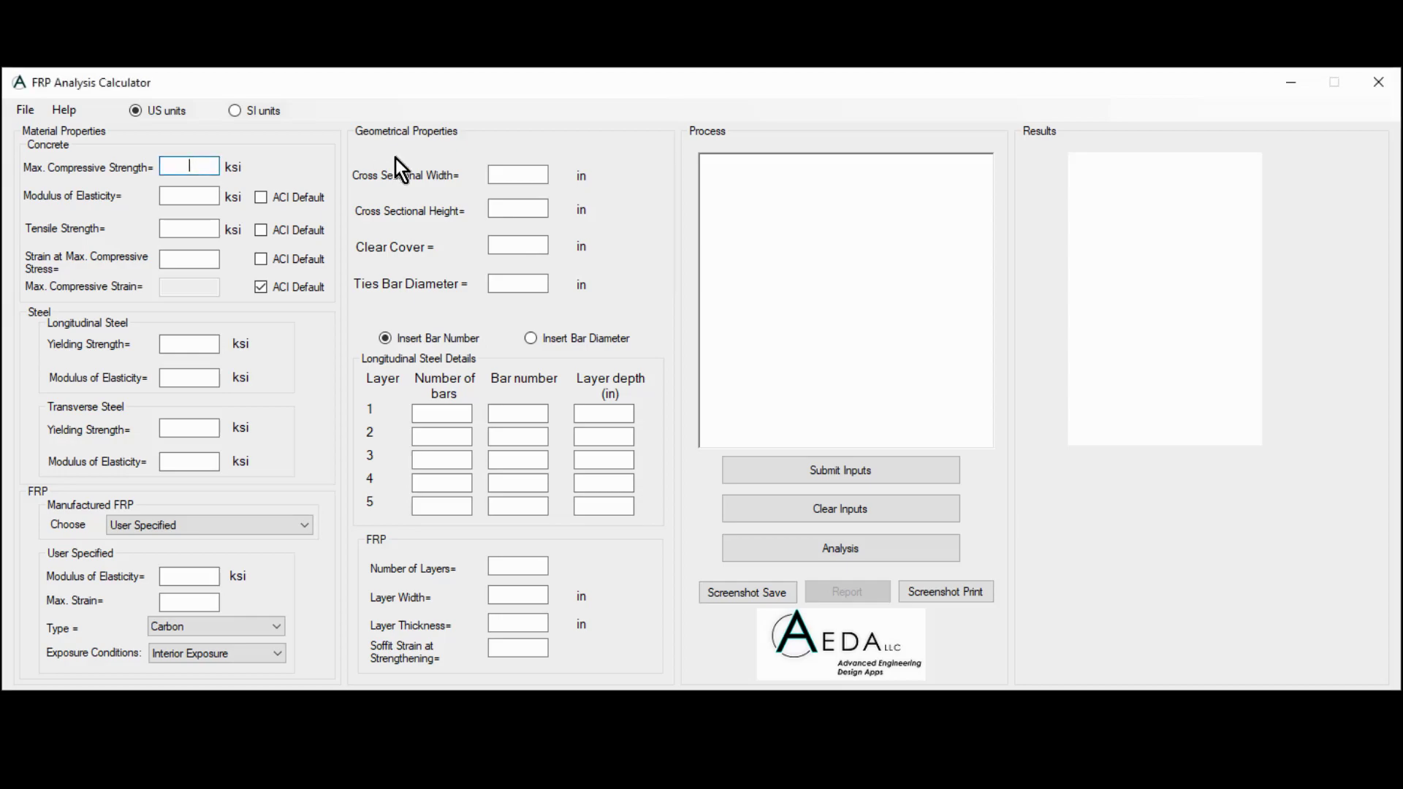
pyautogui.write('4')
# Apply the ACI defaults to the concrete's modulus of elasticity, tensile strength, strain at maximum compressive stress and maximum compressive strain
pyautogui.click(257, 288)
pyautogui.doubleClick(176, 287)
pyautogui.press('BackSpace')
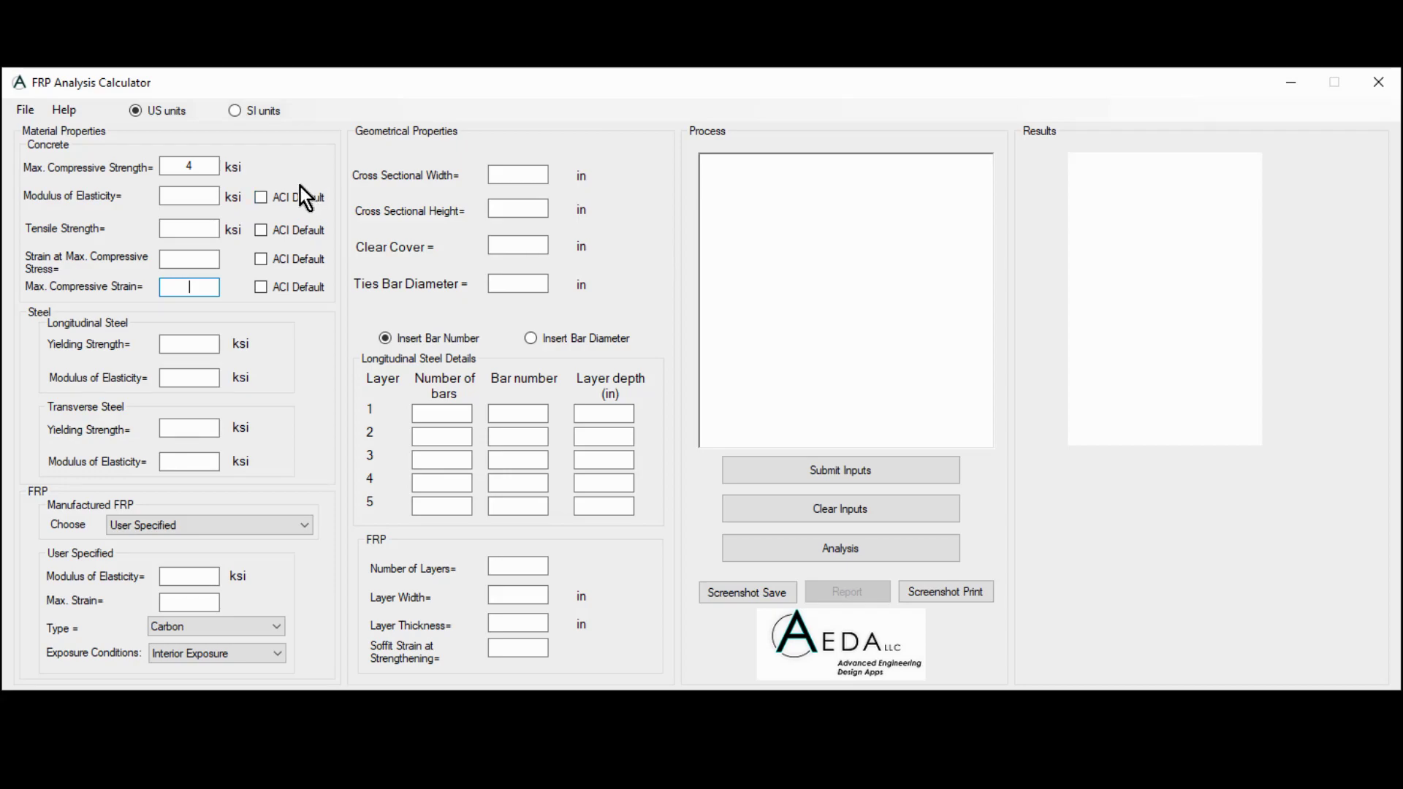
pyautogui.click(263, 196)
pyautogui.click(265, 230)
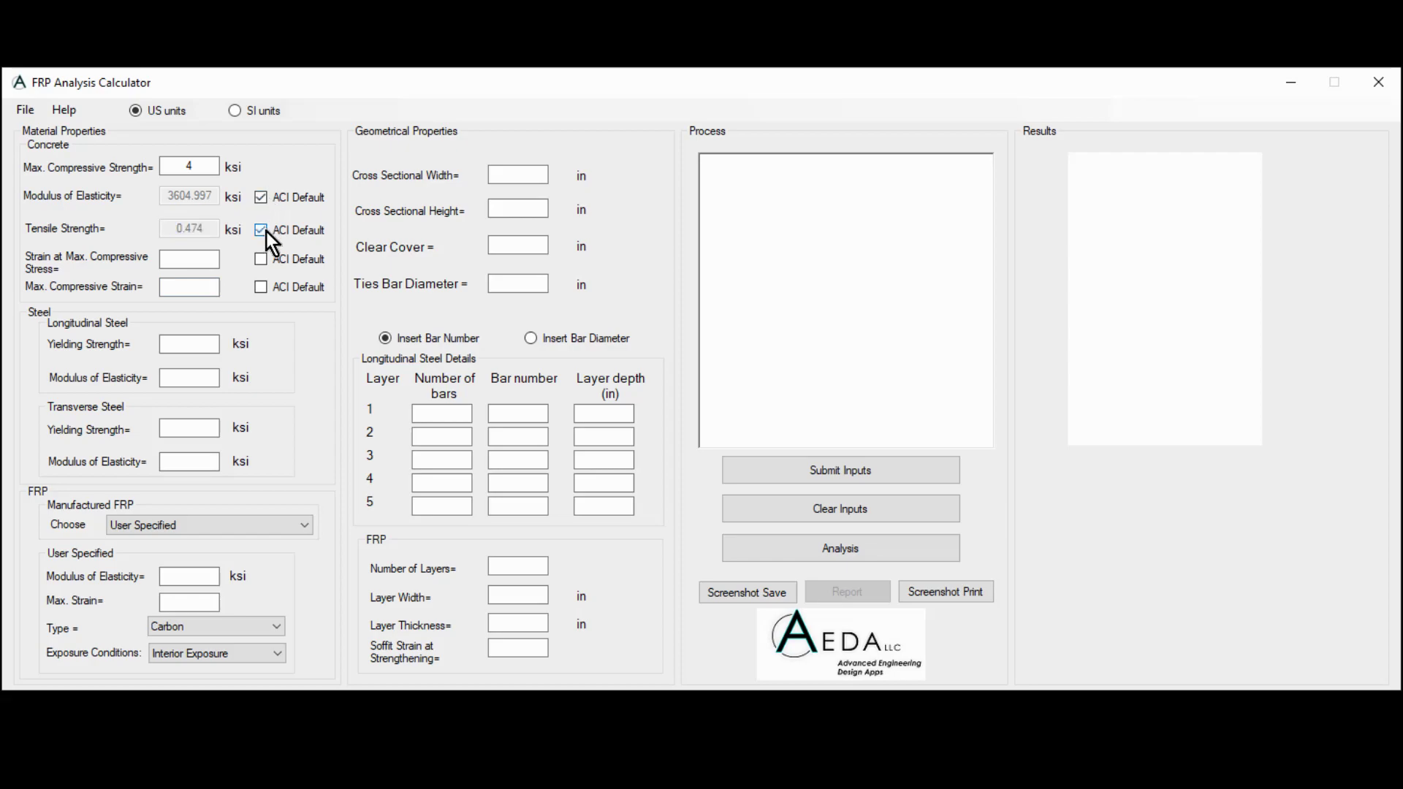
pyautogui.click(262, 261)
pyautogui.click(263, 289)
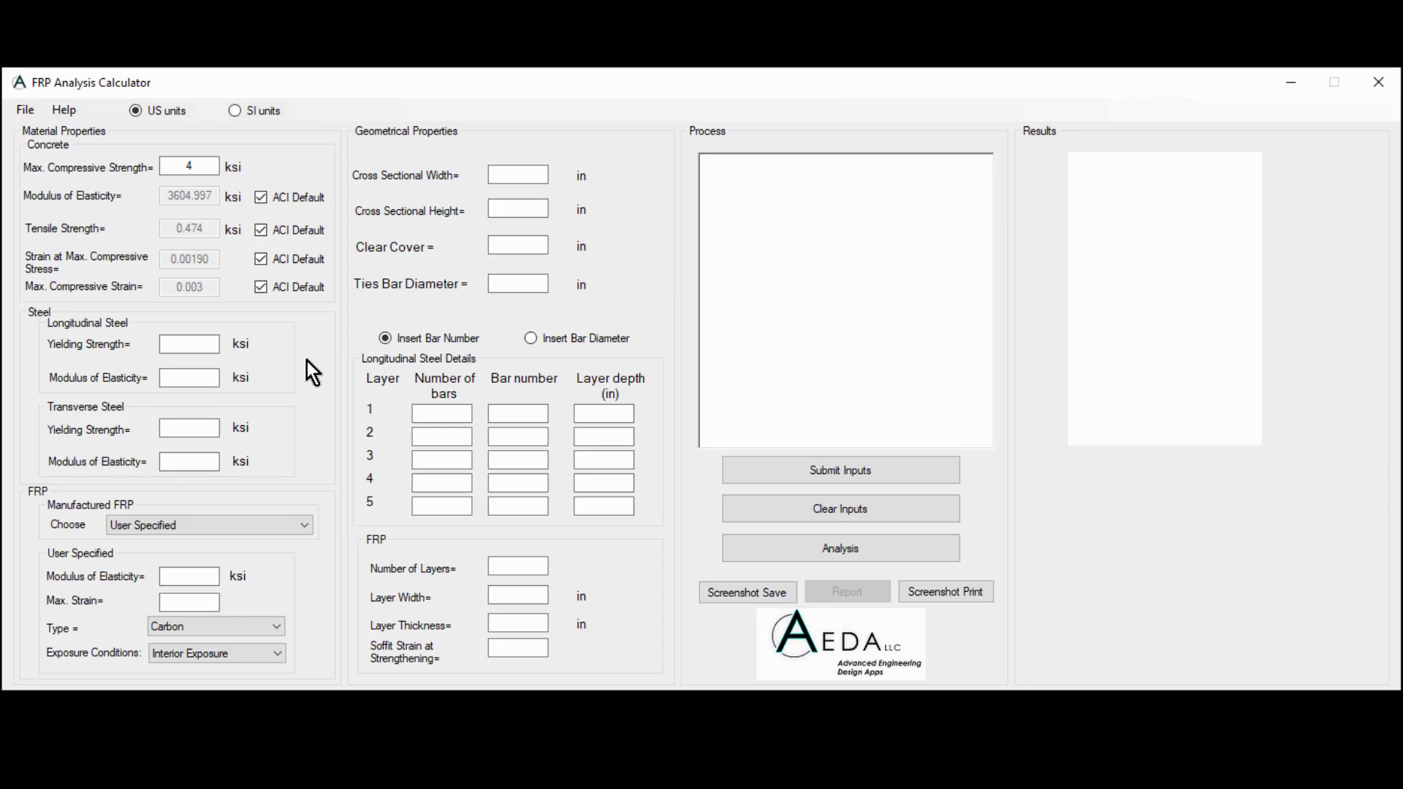
# Set the longitudinal steel's yielding strength to 60 ksi and its modulus of elasticity to 29000 ksi
pyautogui.click(205, 343)
pyautogui.write('60')
pyautogui.click(206, 371)
pyautogui.write('29000')
# Set the transverse steel's yielding strength to 60 ksi and its modulus of elasticity to 29000 ksi
pyautogui.click(186, 428)
pyautogui.write('60')
pyautogui.click(191, 461)
pyautogui.write('29000')
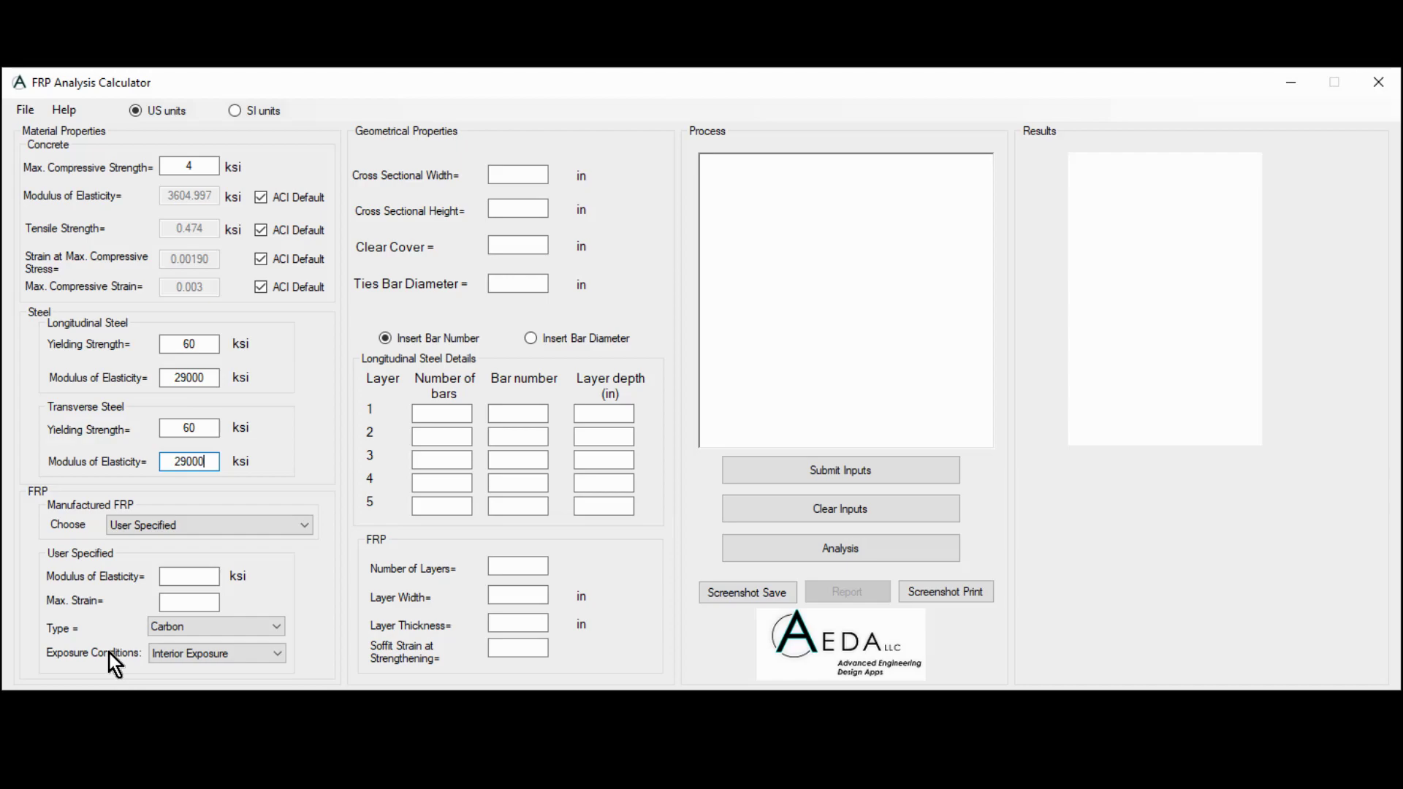
# Enter a modulus of elasticity of 14000 ksi and a maximum strain of 0.011 for the user-specified FRP
pyautogui.click(191, 576)
pyautogui.write('14000')
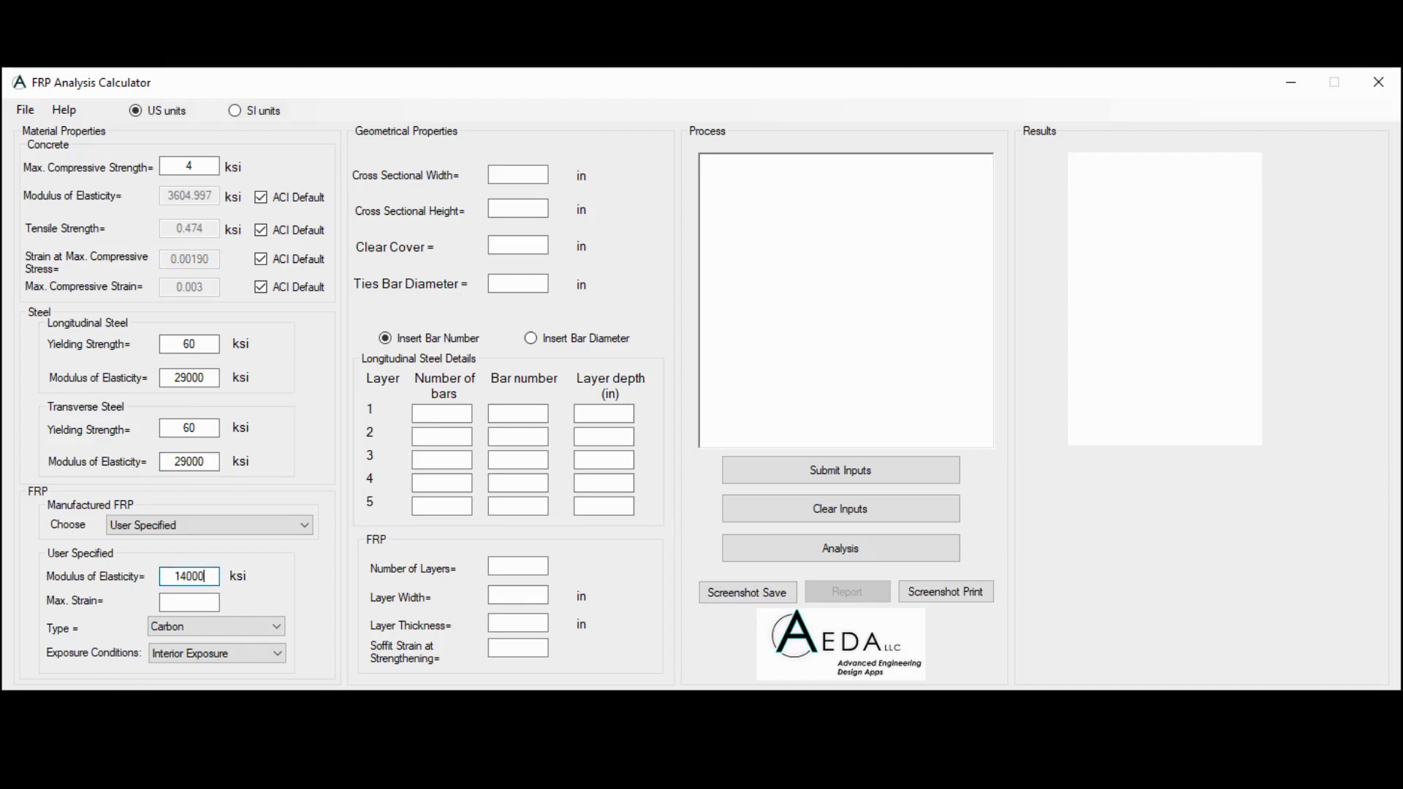
pyautogui.click(185, 601)
pyautogui.write('0.011')
# Review the FRP type and exposure condition options, keeping Carbon and Interior Exposure
pyautogui.click(224, 624)
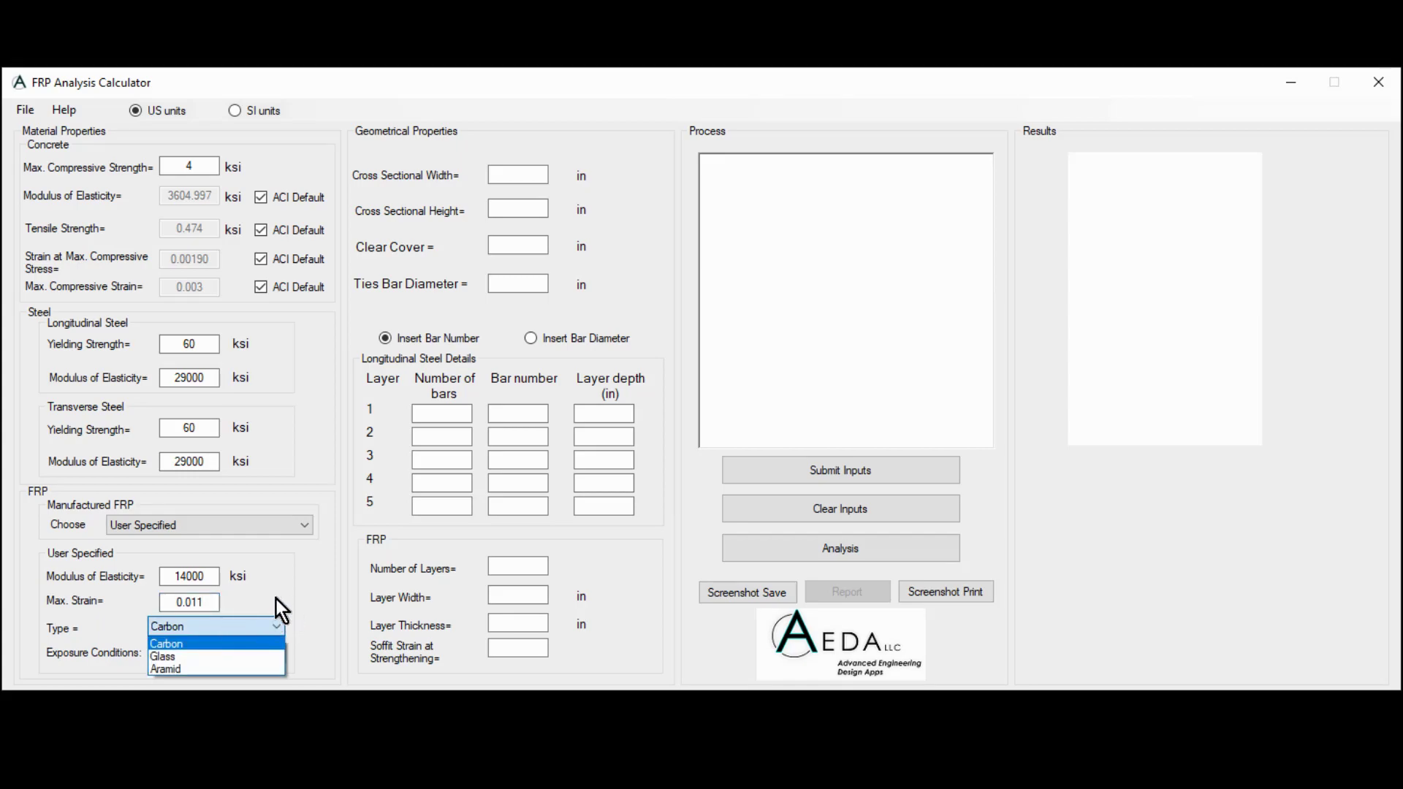
pyautogui.click(276, 644)
pyautogui.click(275, 652)
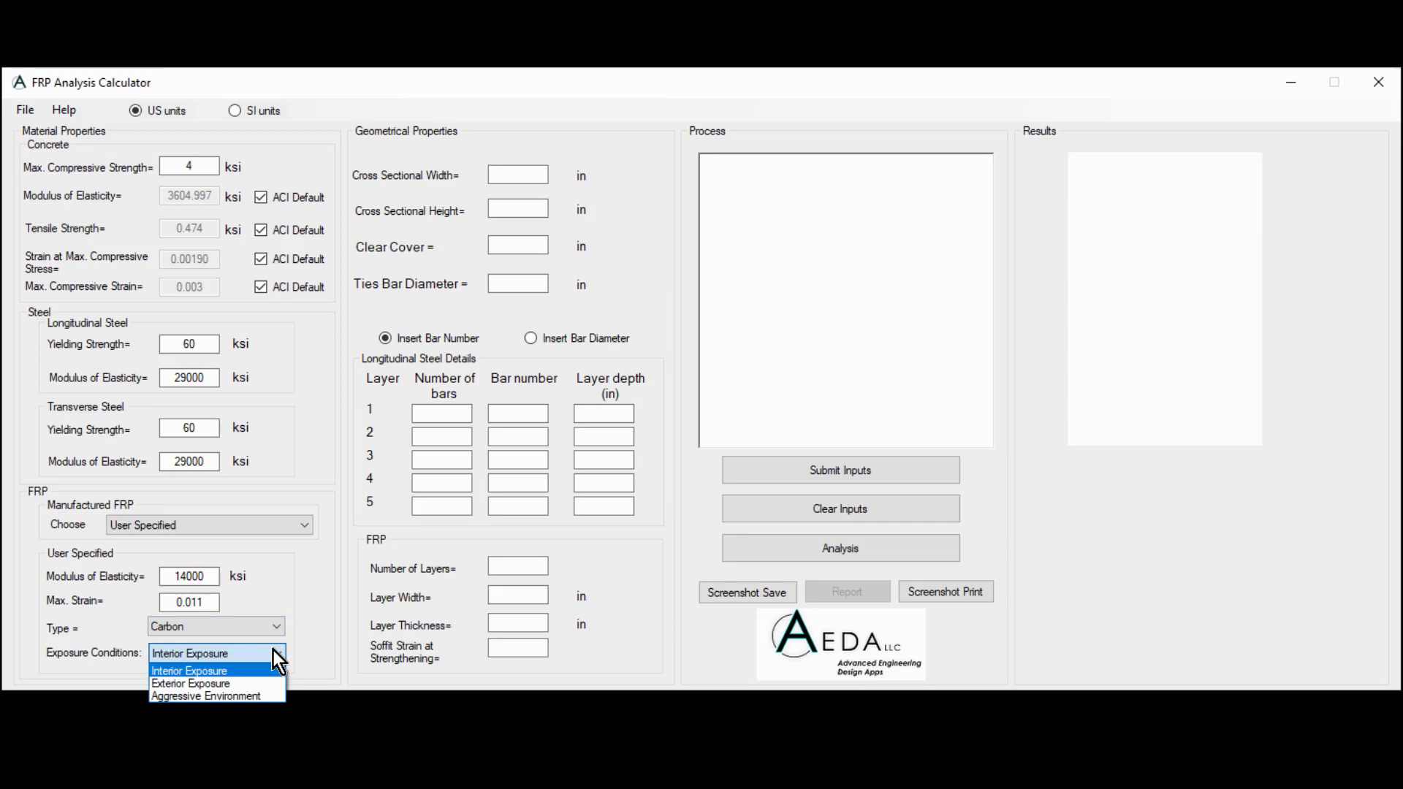
pyautogui.click(282, 585)
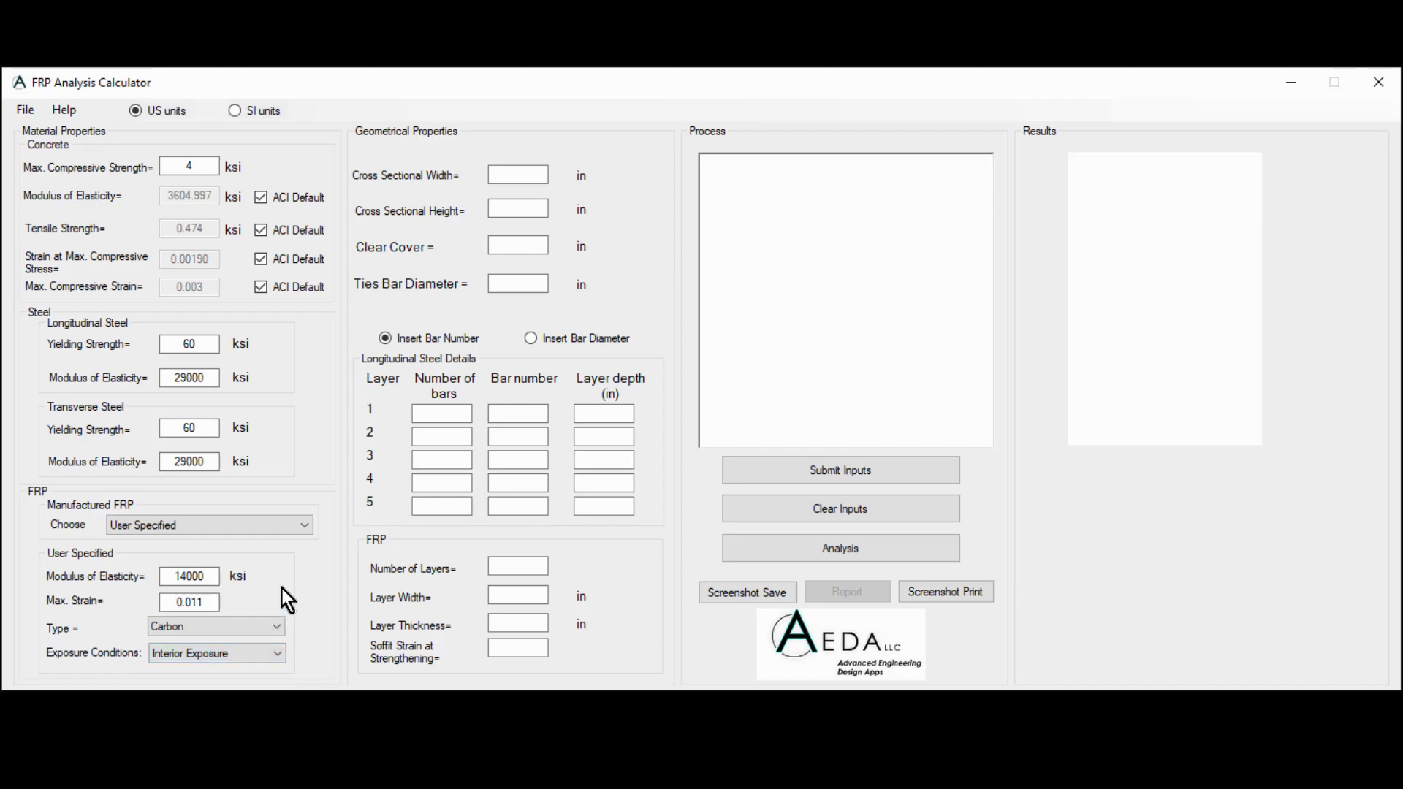
pyautogui.click(269, 655)
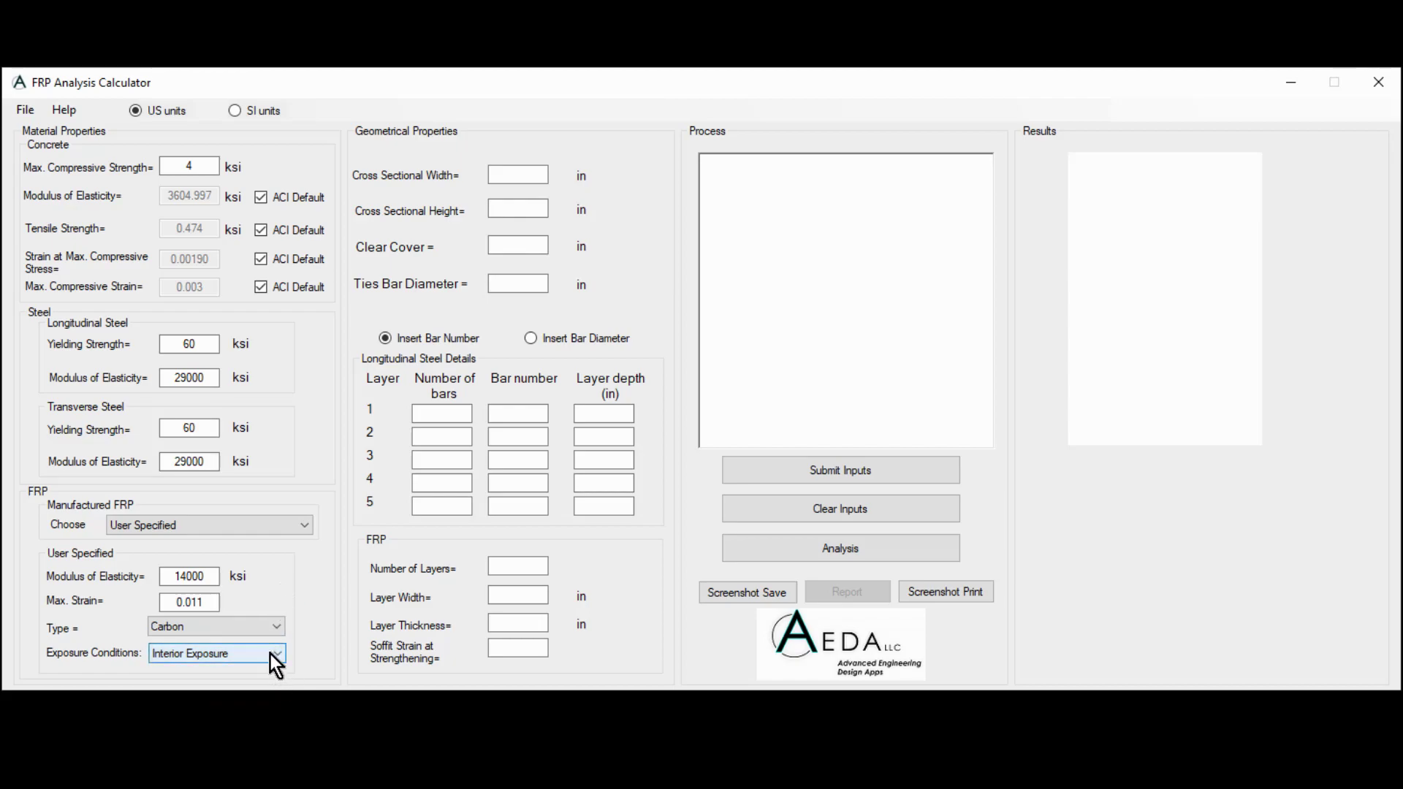
# Use product a from the manufacturer Beta as the FRP material
pyautogui.click(300, 528)
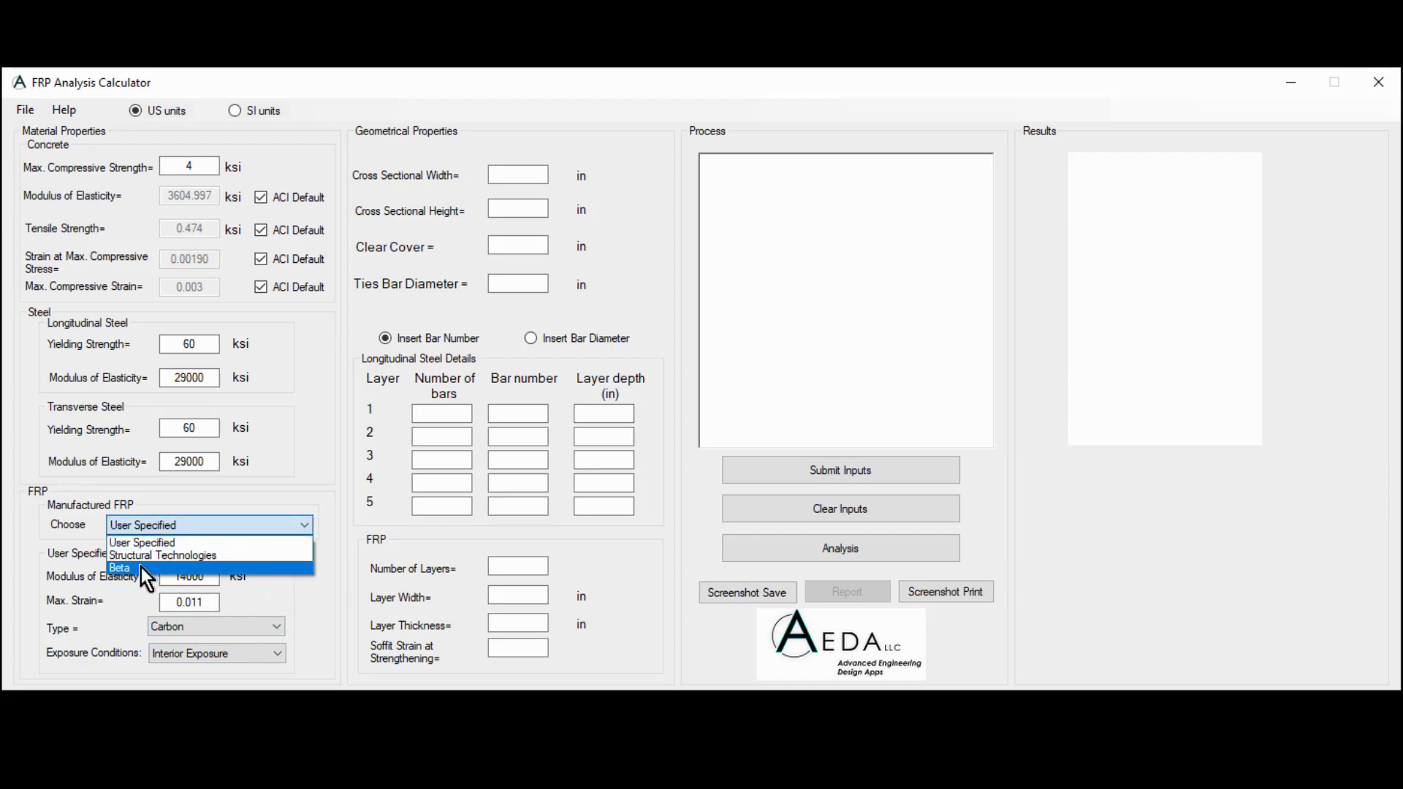
pyautogui.click(141, 567)
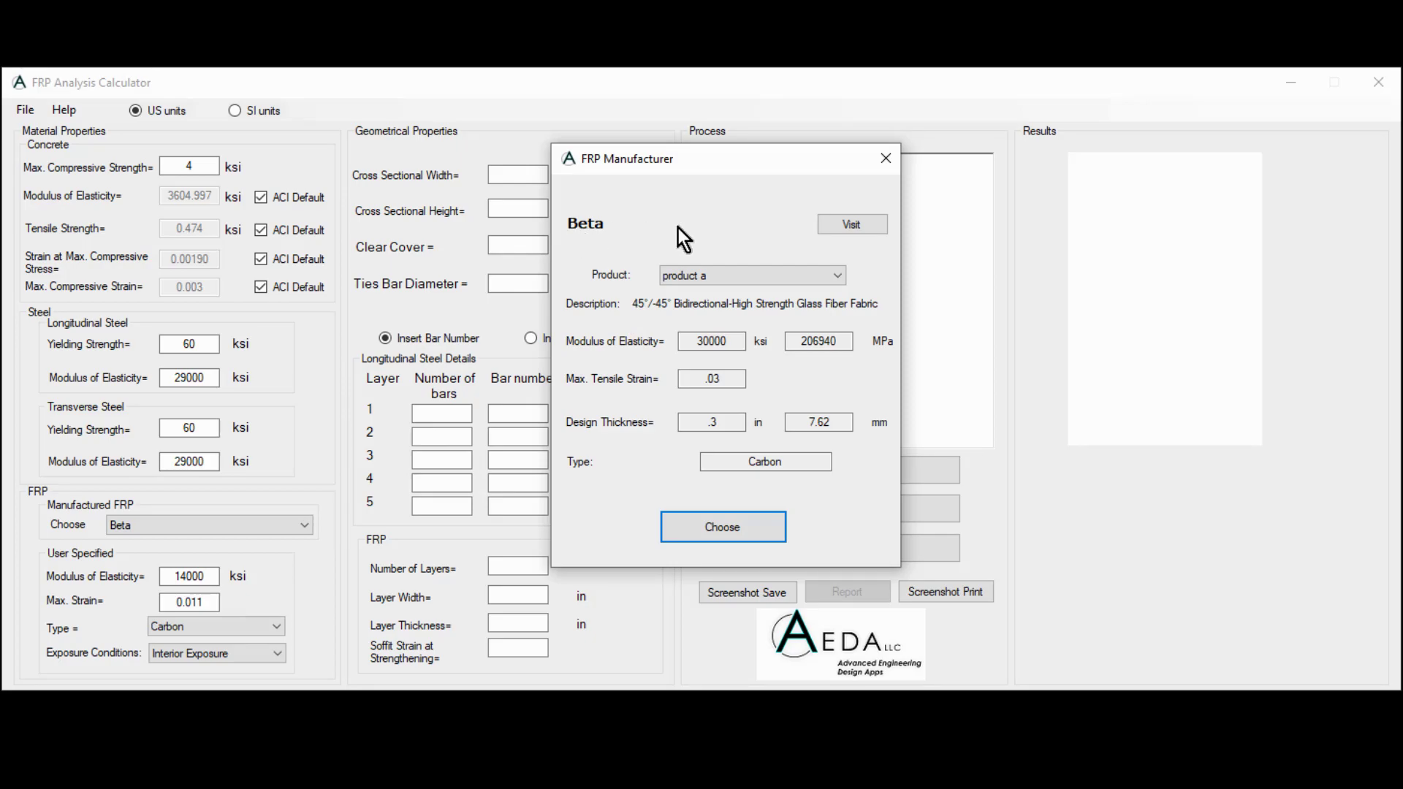
pyautogui.click(822, 276)
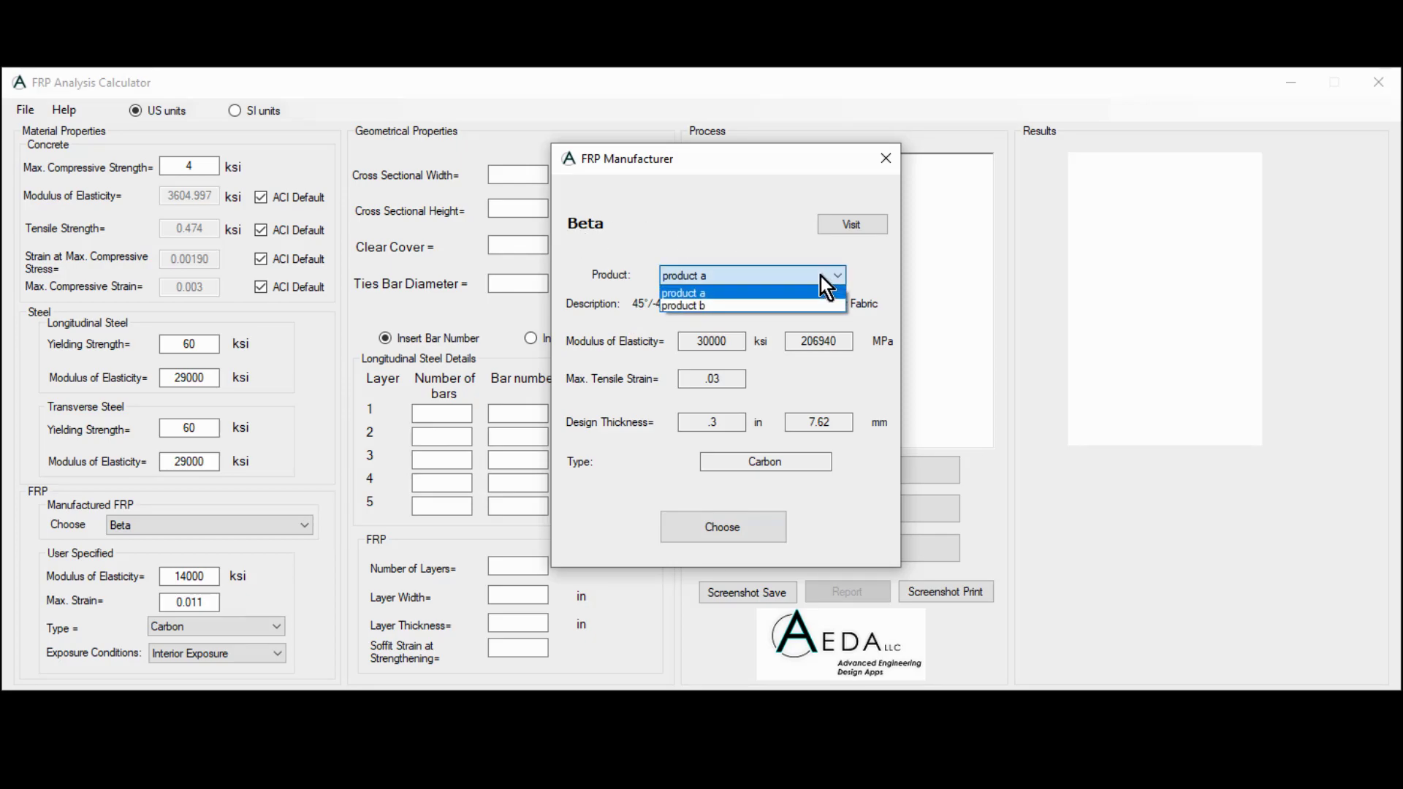
pyautogui.click(821, 276)
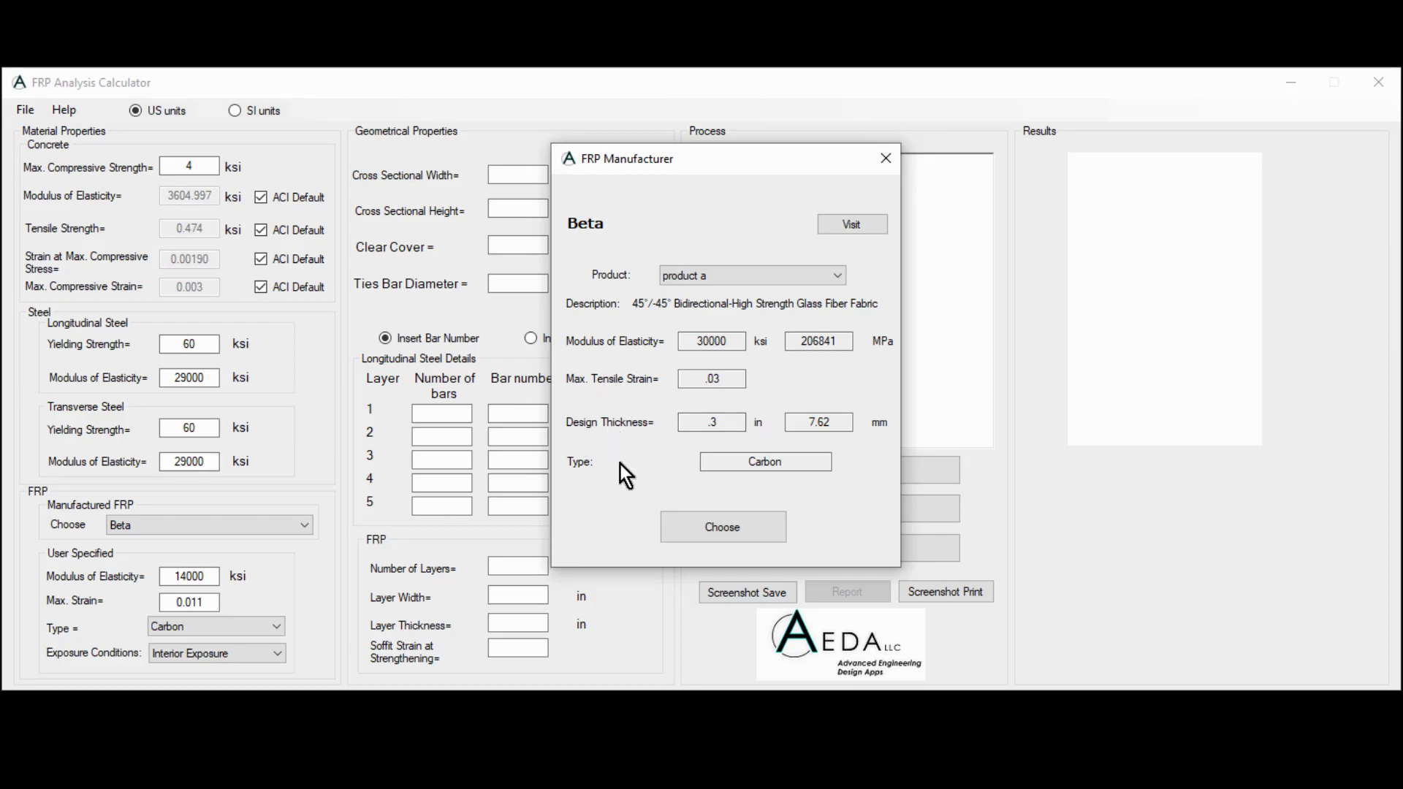
pyautogui.click(730, 530)
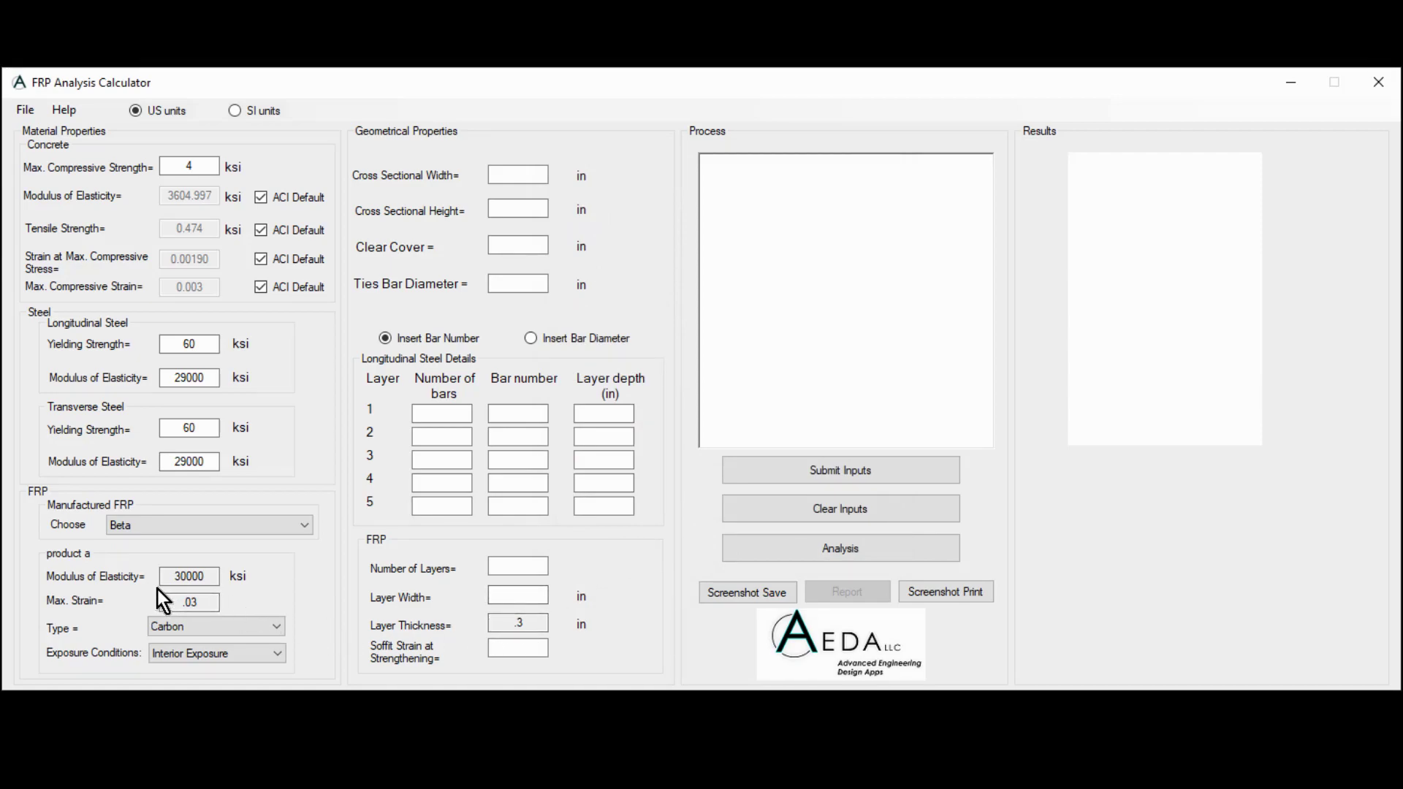
# Return the FRP to User Specified and set its modulus of elasticity to 14000 ksi and maximum strain to 0.011
pyautogui.click(285, 525)
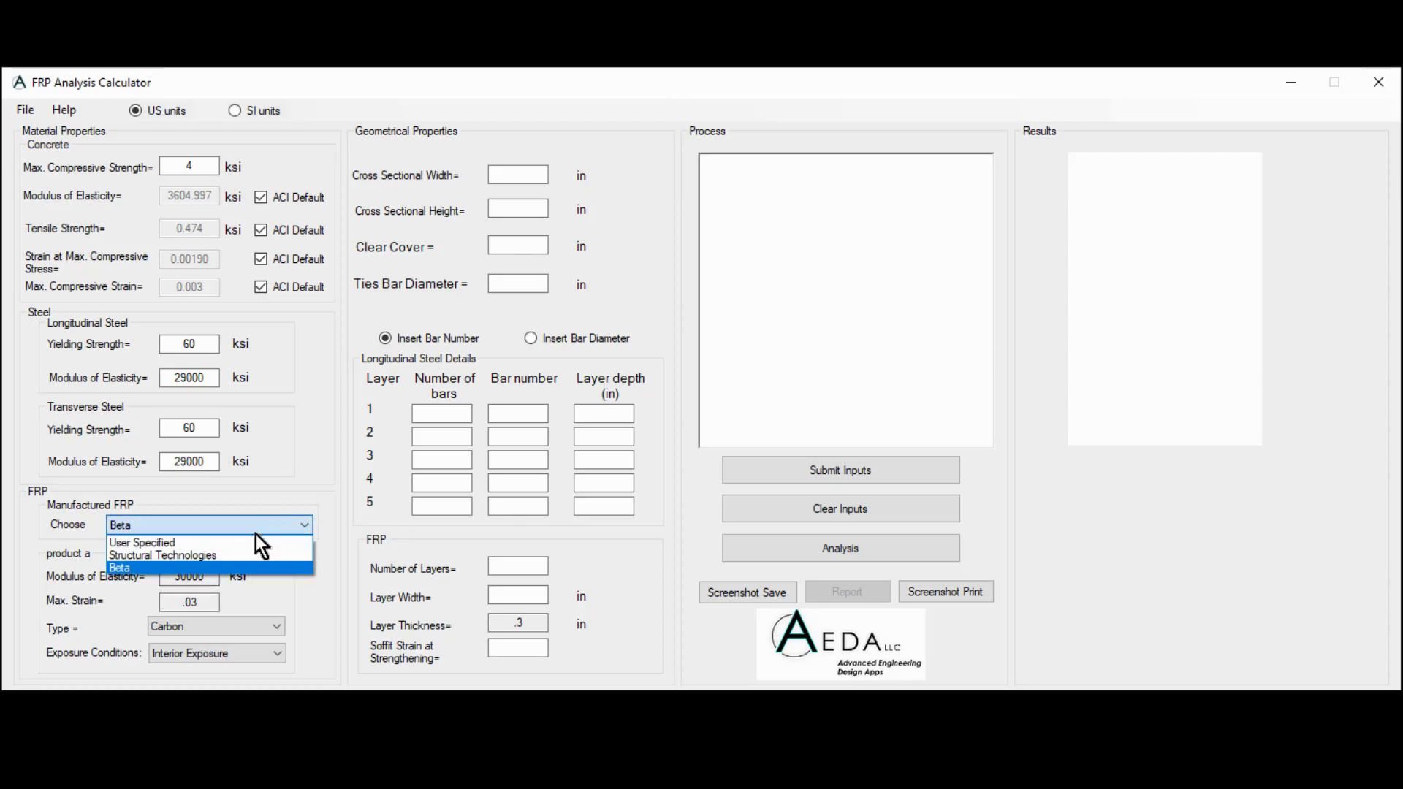
pyautogui.click(175, 545)
pyautogui.moveTo(206, 575); pyautogui.dragTo(143, 567)
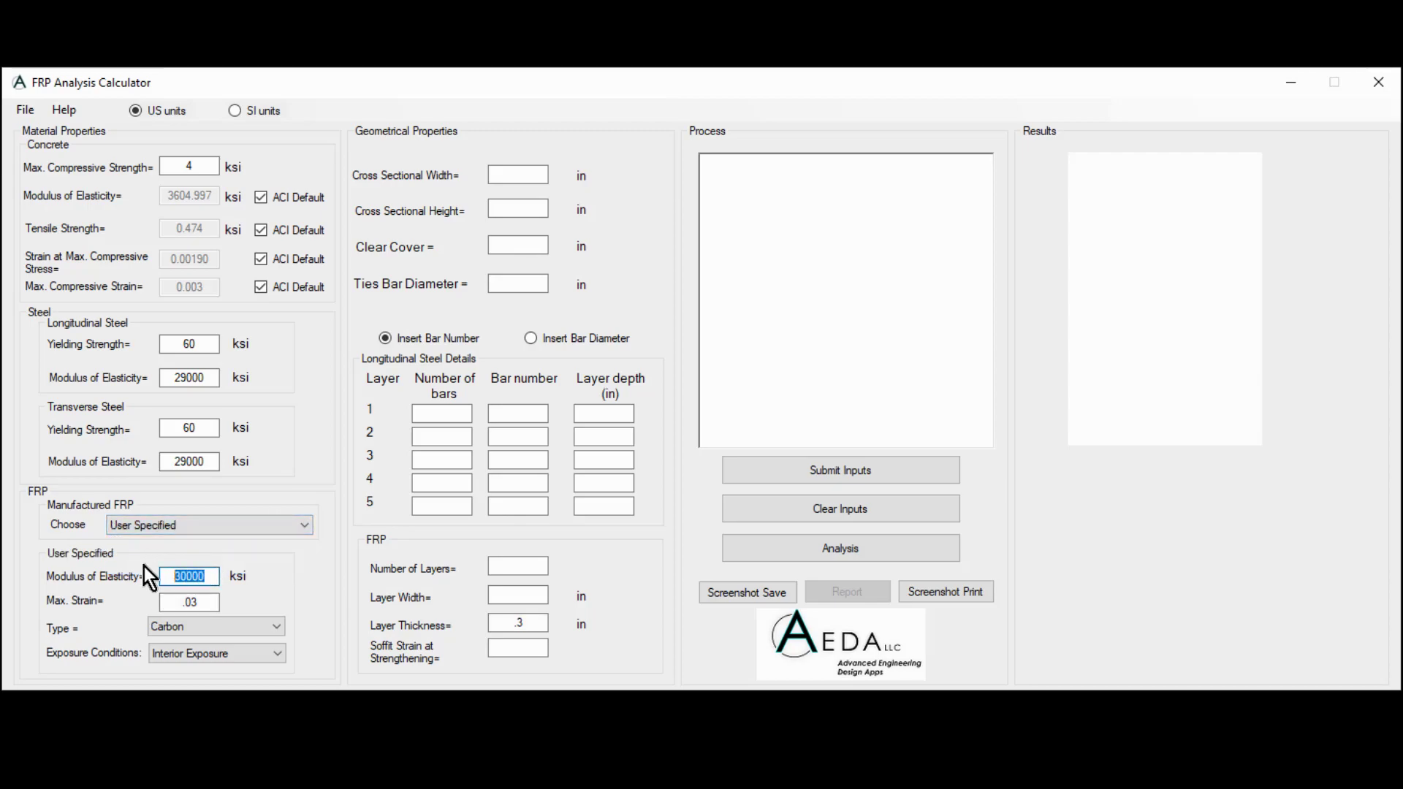
pyautogui.write('14000')
pyautogui.moveTo(212, 603); pyautogui.dragTo(176, 603)
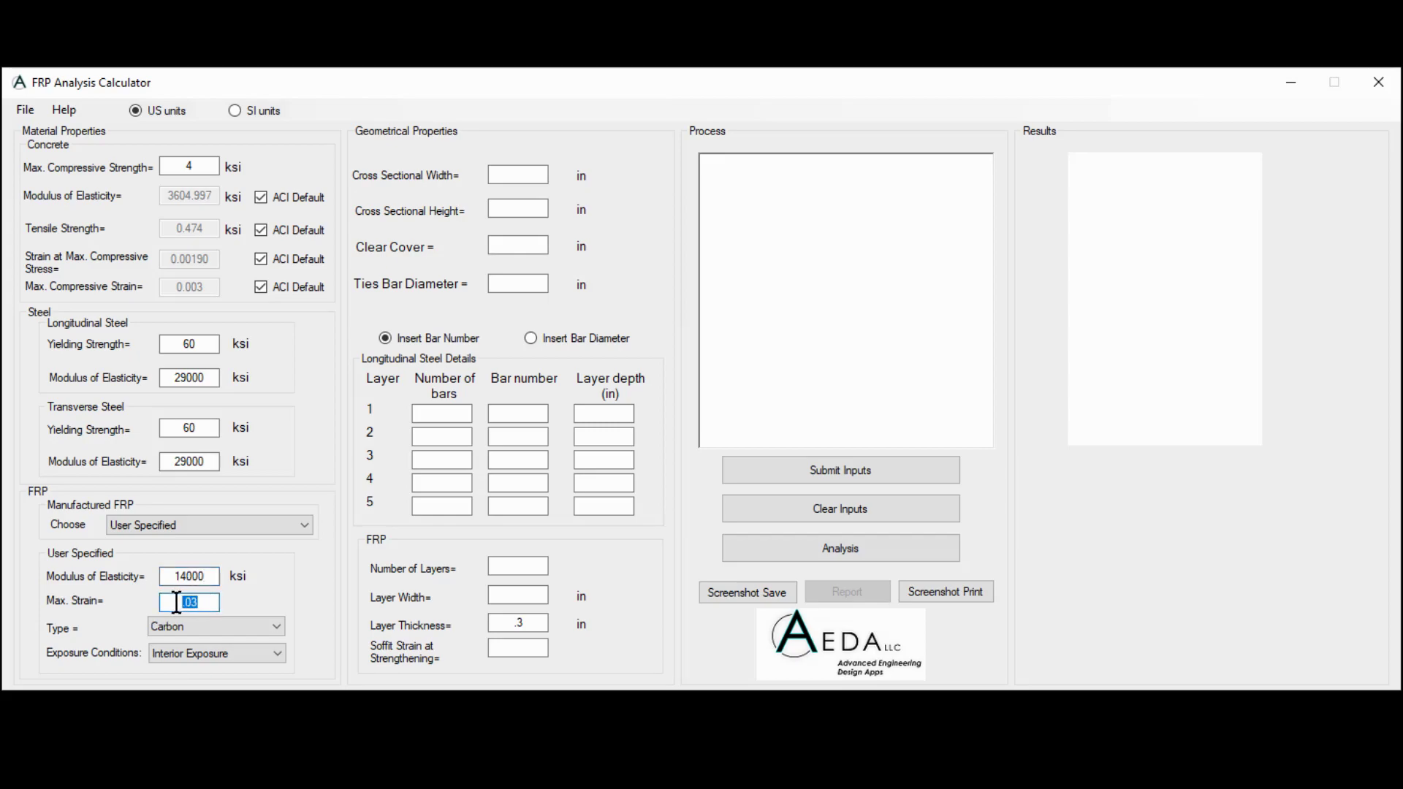
pyautogui.write('011')
pyautogui.moveTo(213, 603); pyautogui.dragTo(177, 603)
pyautogui.write('0.011')
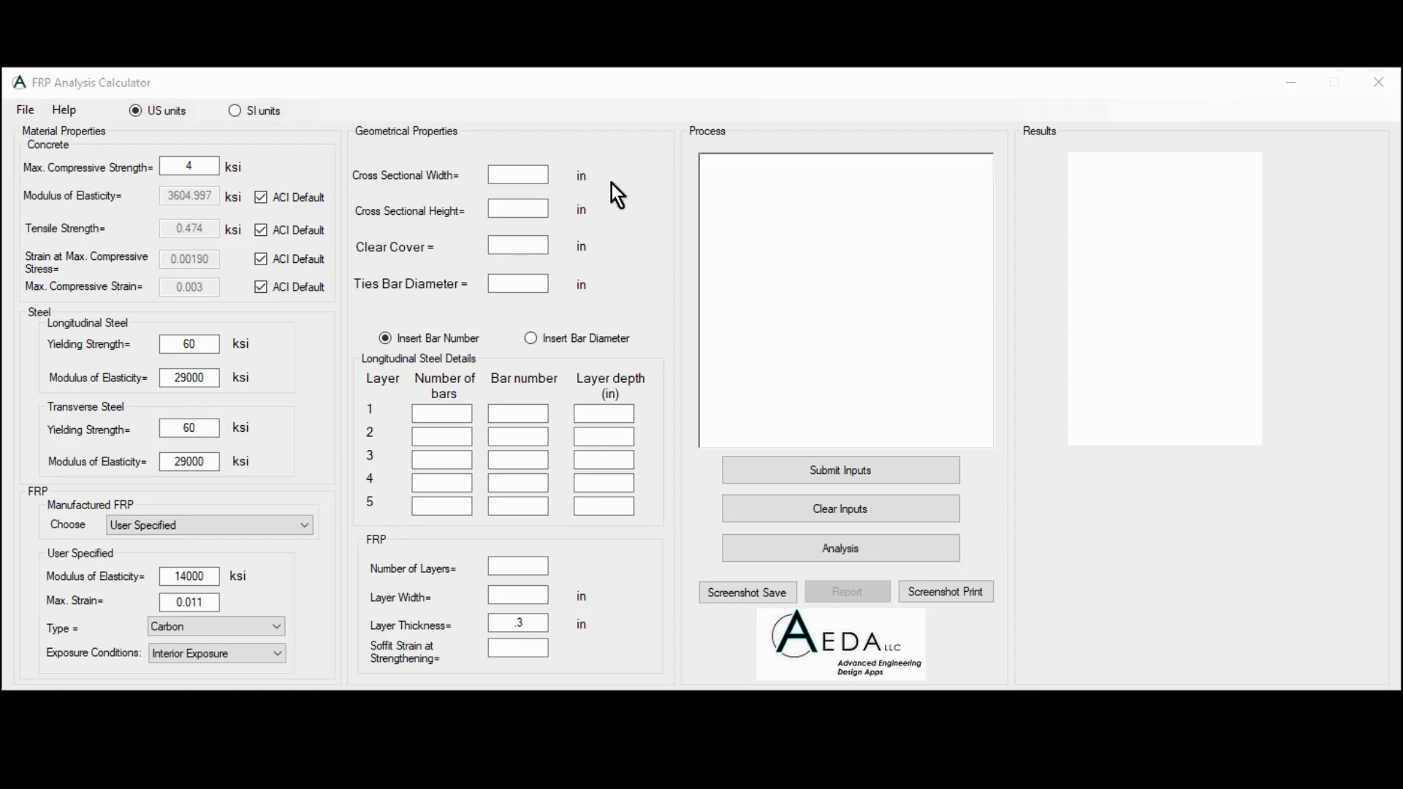
# Define the section with width 6 in, height 12 in, clear cover 1 in and ties bar diameter 0.33 in
pyautogui.click(534, 176)
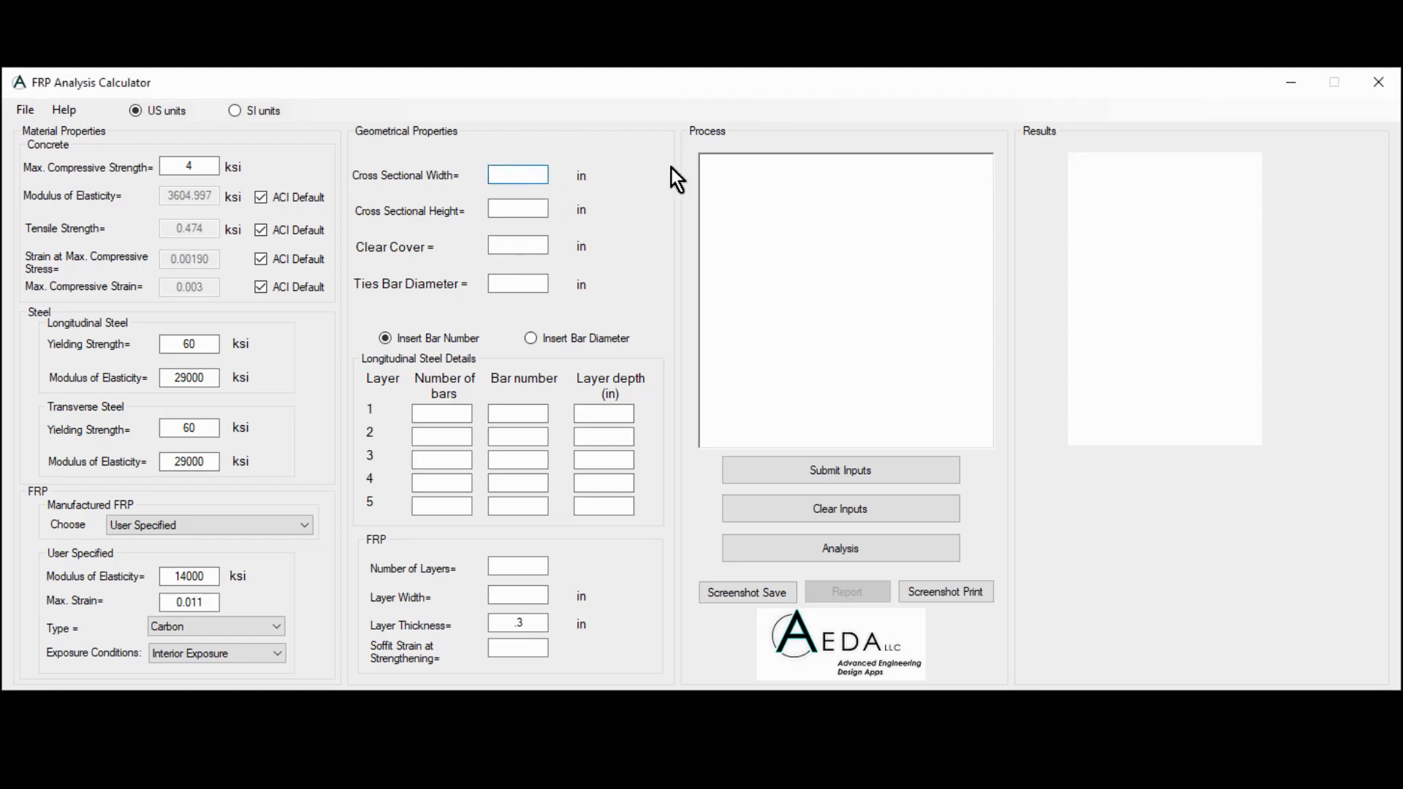
pyautogui.write('6')
pyautogui.click(510, 207)
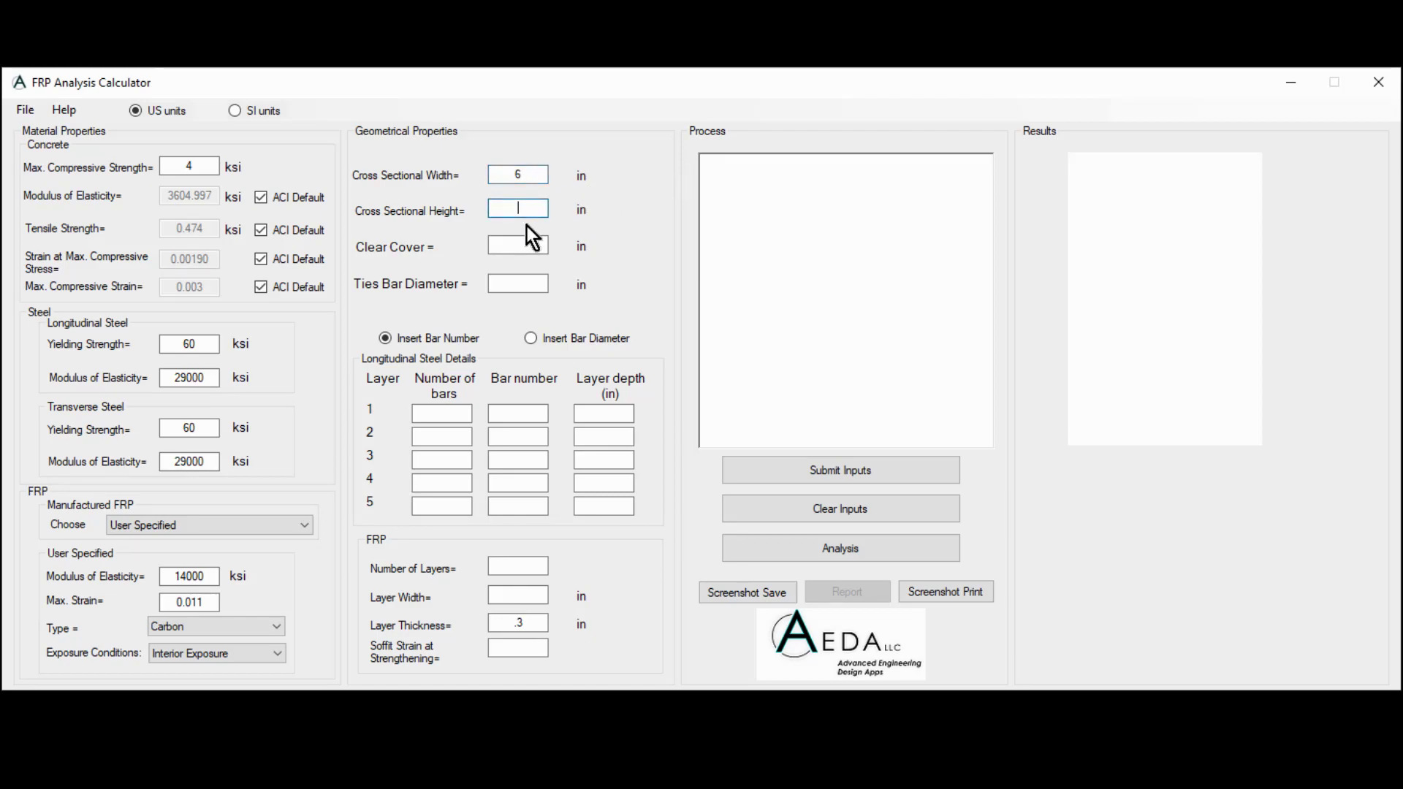
pyautogui.click(526, 245)
pyautogui.write('1')
pyautogui.click(532, 282)
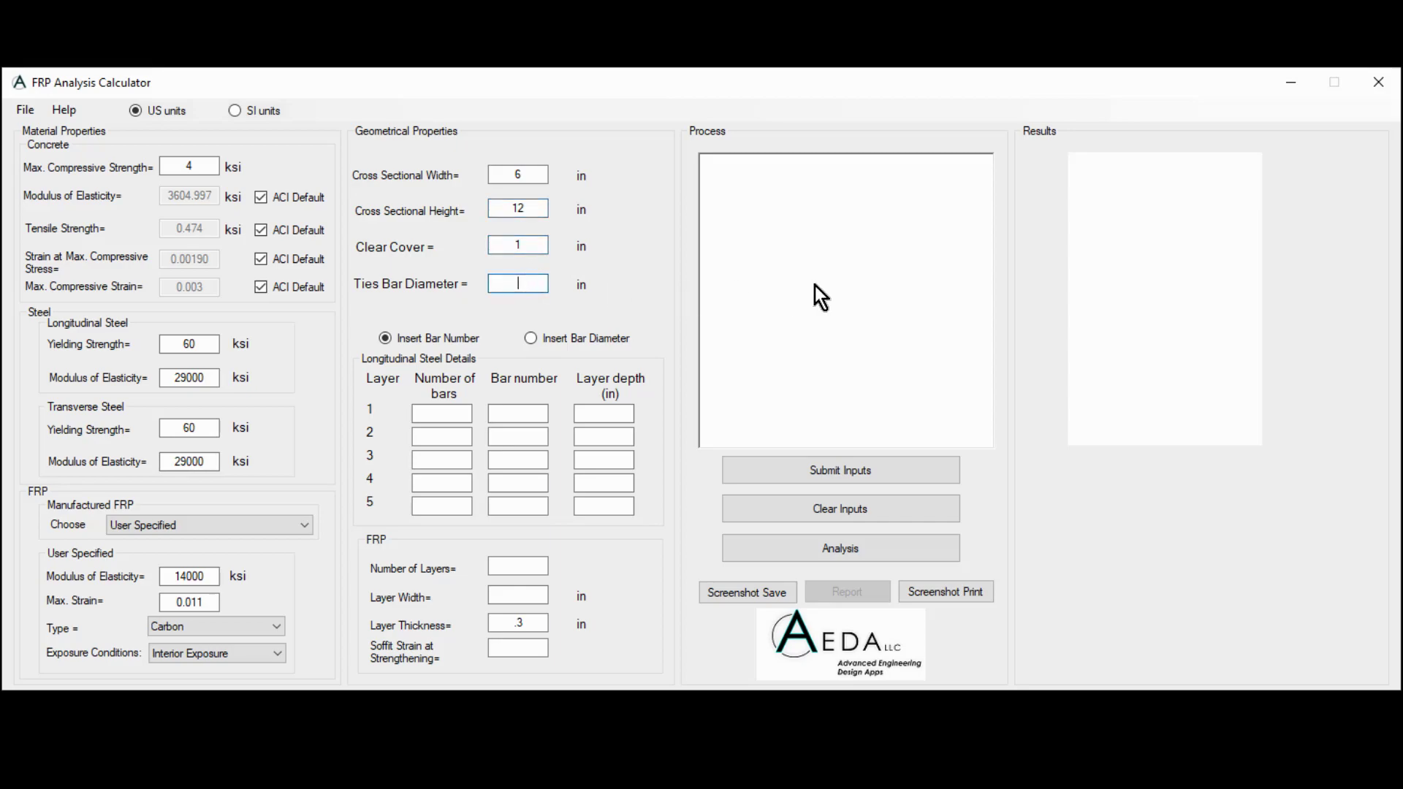
pyautogui.write('0.33')
# Convert the inputs to SI units and back to US units, then restore bar-number entry for the longitudinal steel
pyautogui.click(235, 111)
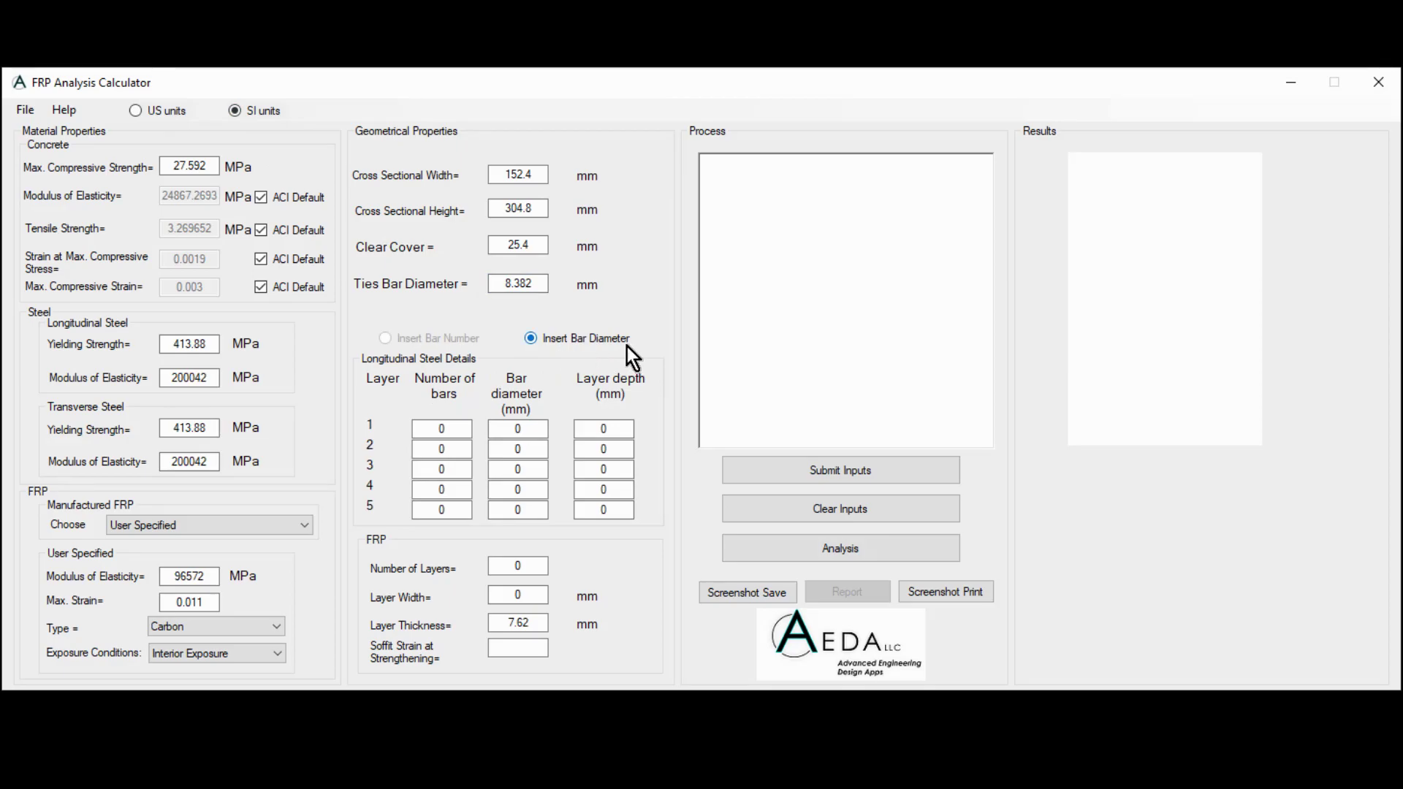
pyautogui.click(152, 112)
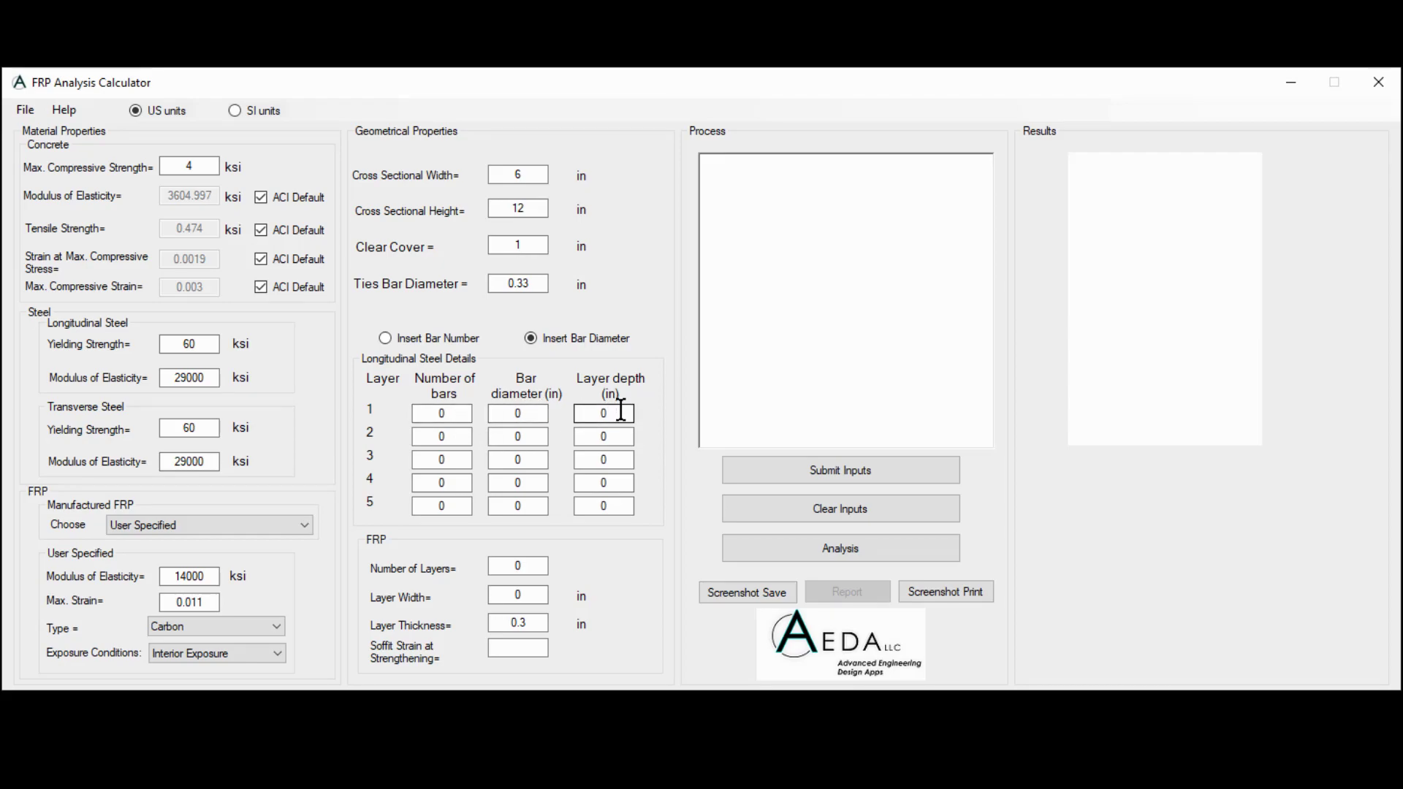
pyautogui.click(386, 337)
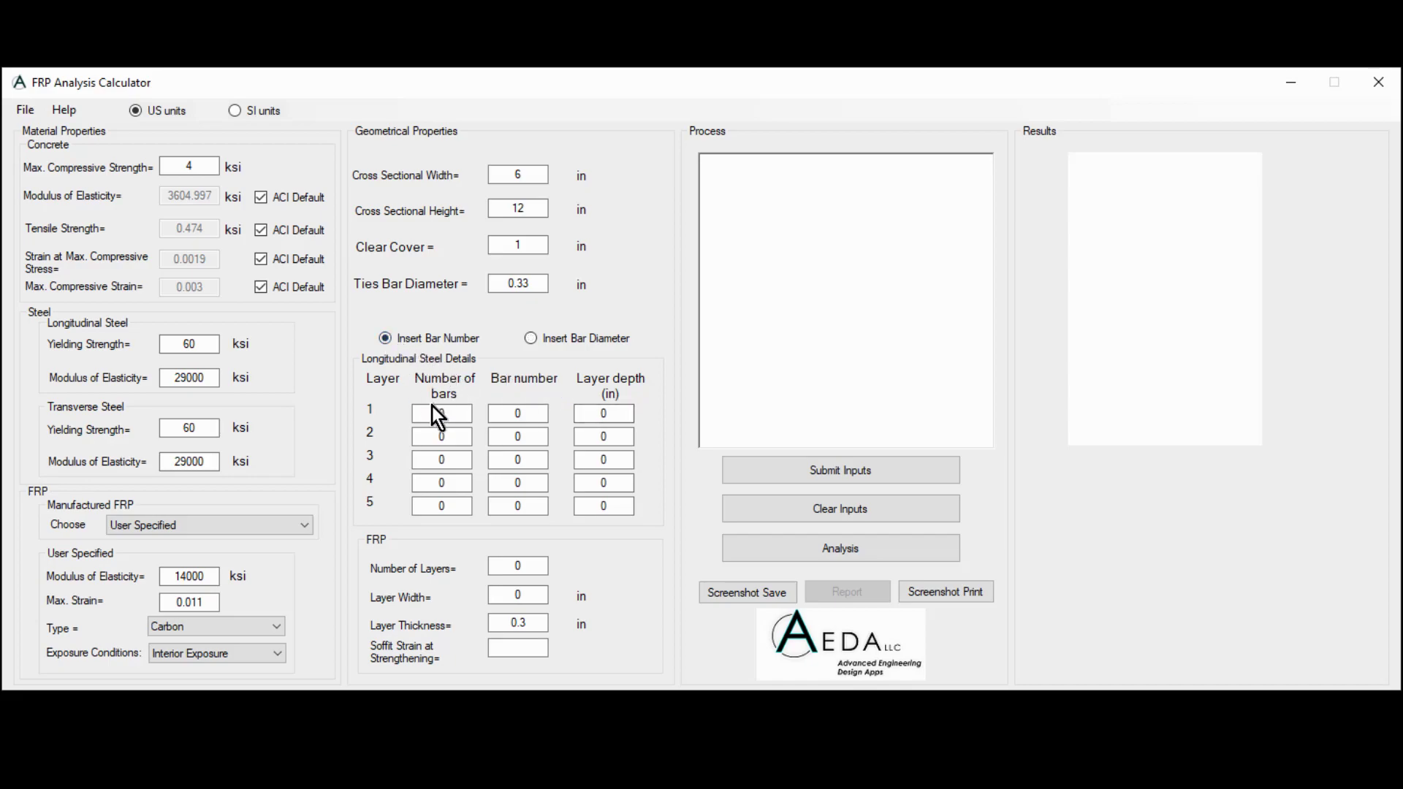
# Define longitudinal steel layer 1 with 2 bars, bar number 3 and a layer depth of 2 in
pyautogui.doubleClick(438, 413)
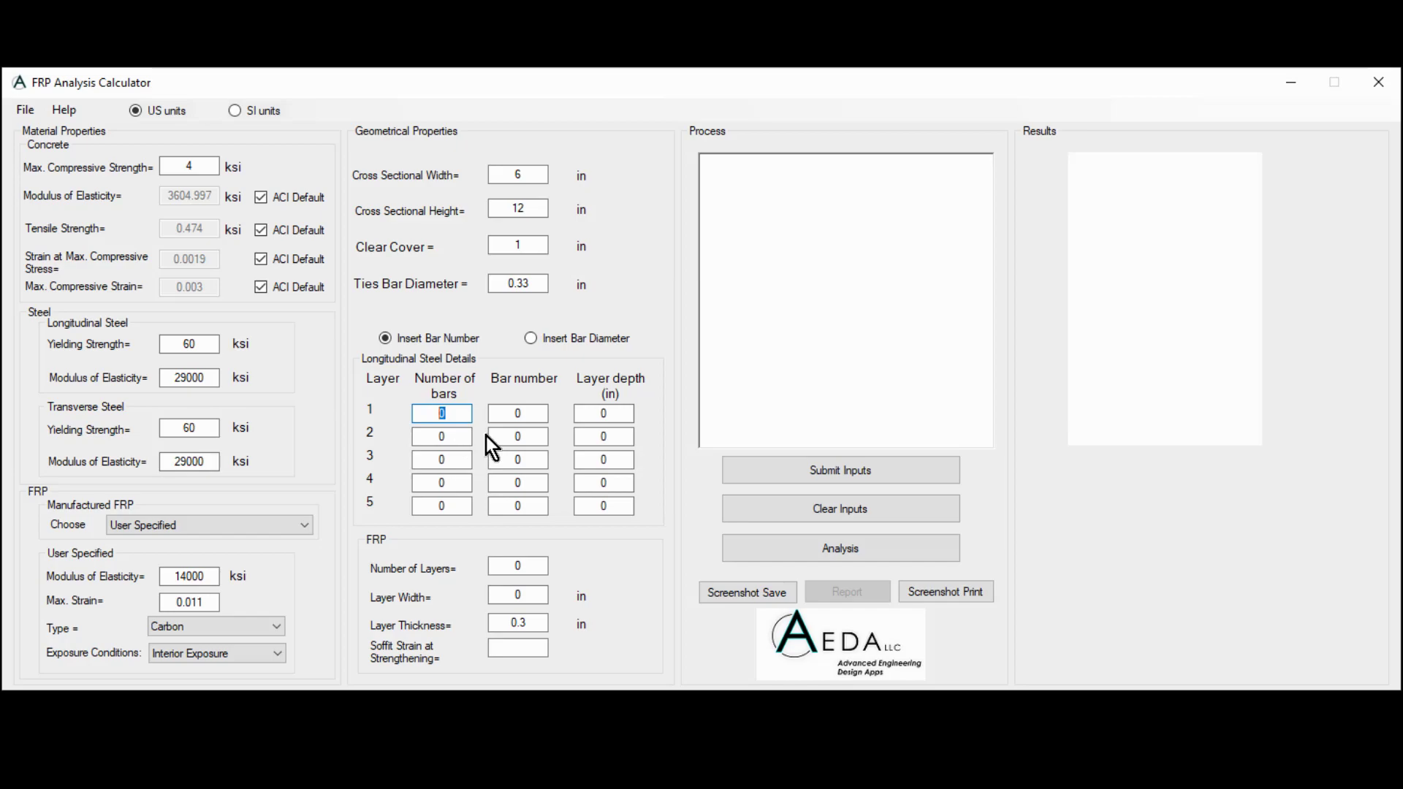
pyautogui.write('2')
pyautogui.doubleClick(519, 412)
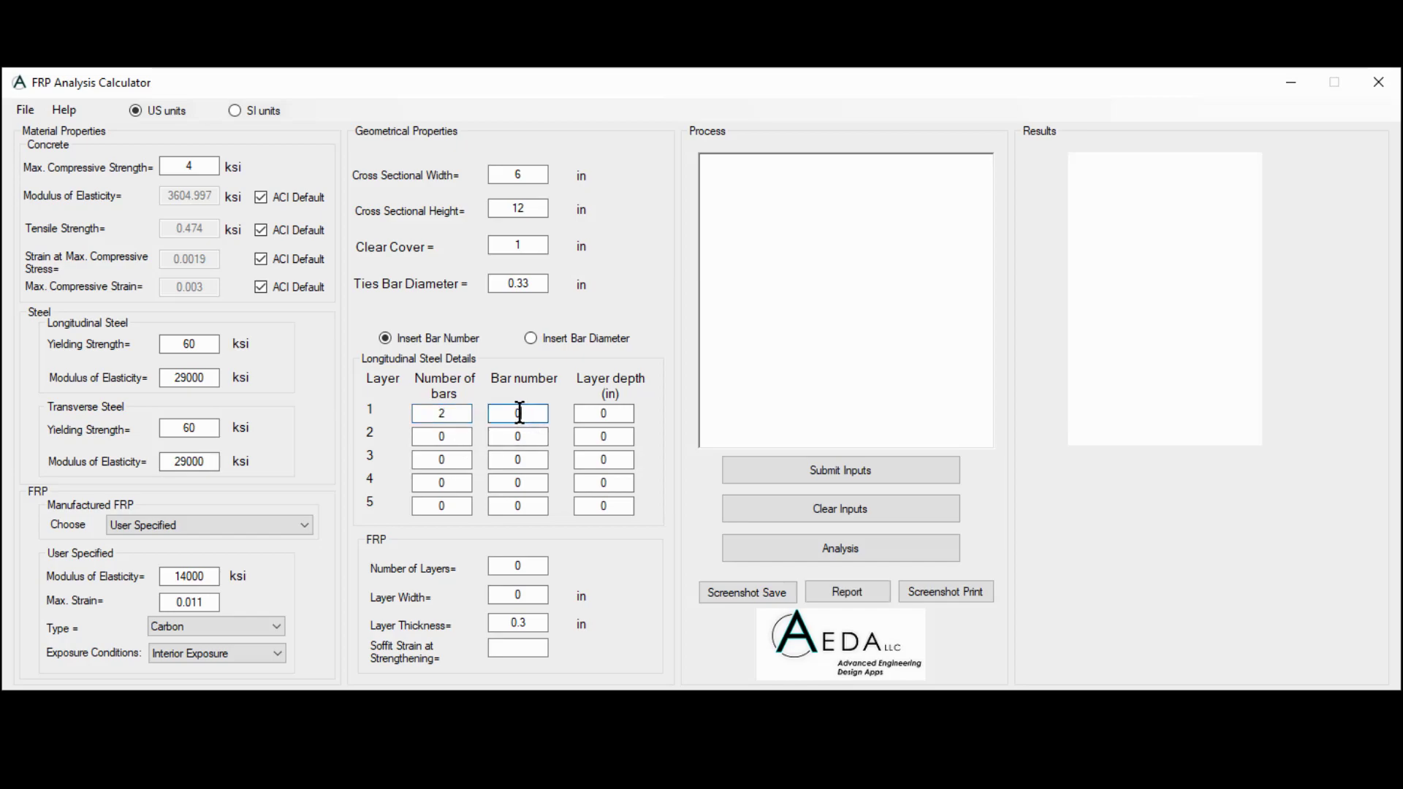
pyautogui.write('3')
pyautogui.doubleClick(612, 414)
pyautogui.write('2')
# Define longitudinal steel layer 2 with 2 bars, bar number 5 and a layer depth of 10 in
pyautogui.doubleClick(434, 438)
pyautogui.write('2')
pyautogui.doubleClick(507, 436)
pyautogui.write('5')
pyautogui.doubleClick(605, 437)
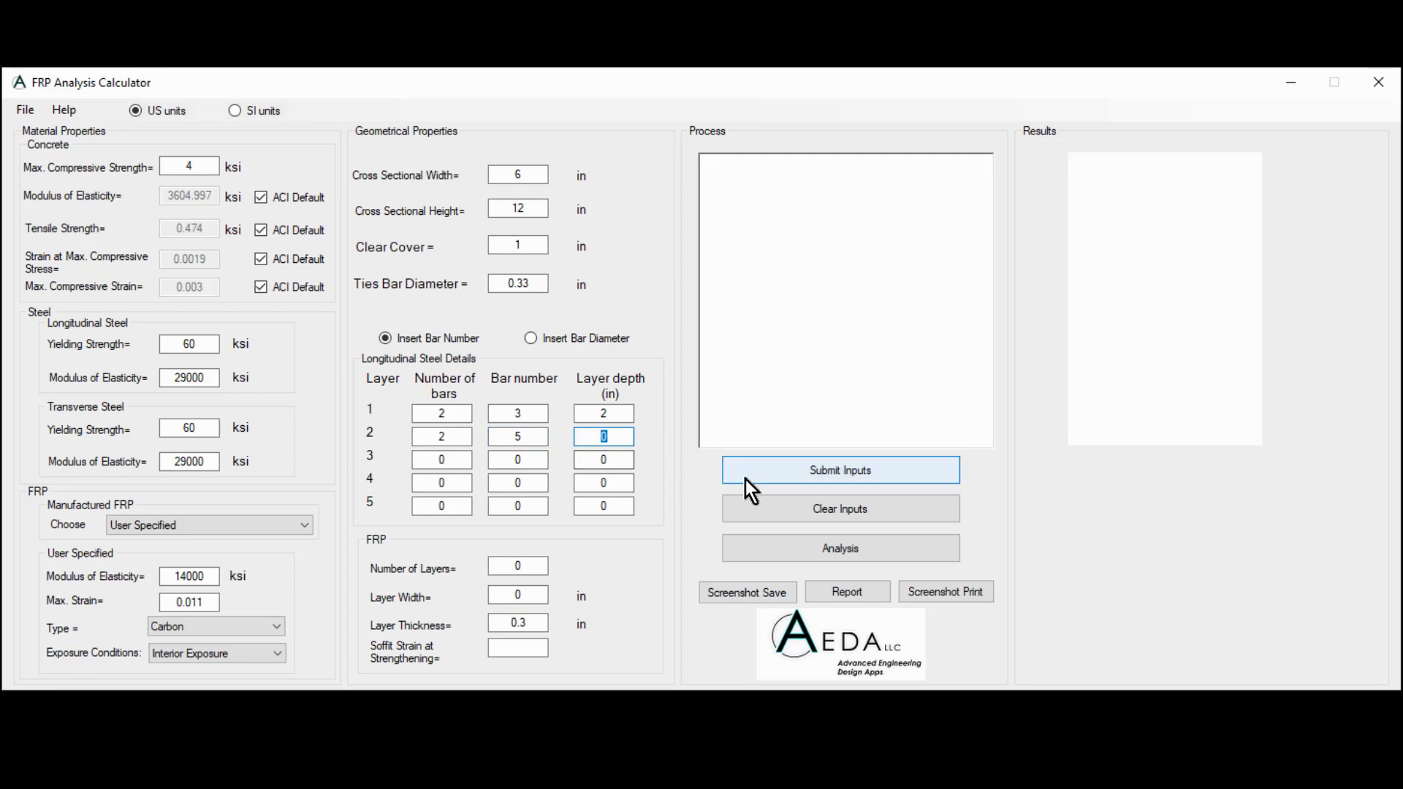
pyautogui.write('10')
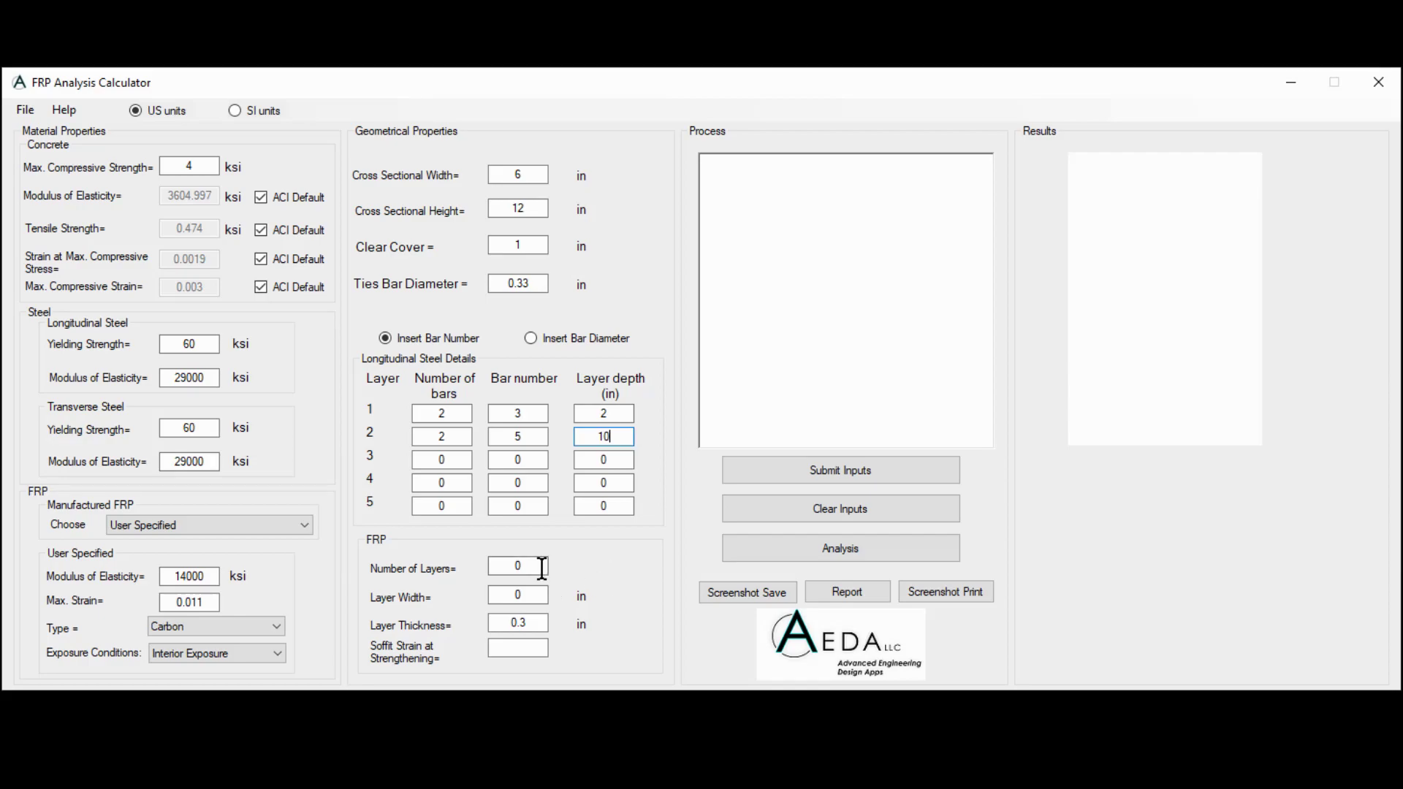
# Define the FRP geometry with 1 layer, 6 in width and 0.08 in thickness, and set the soffit strain at strengthening to 0.0004
pyautogui.click(515, 564)
pyautogui.write('1')
pyautogui.doubleClick(526, 595)
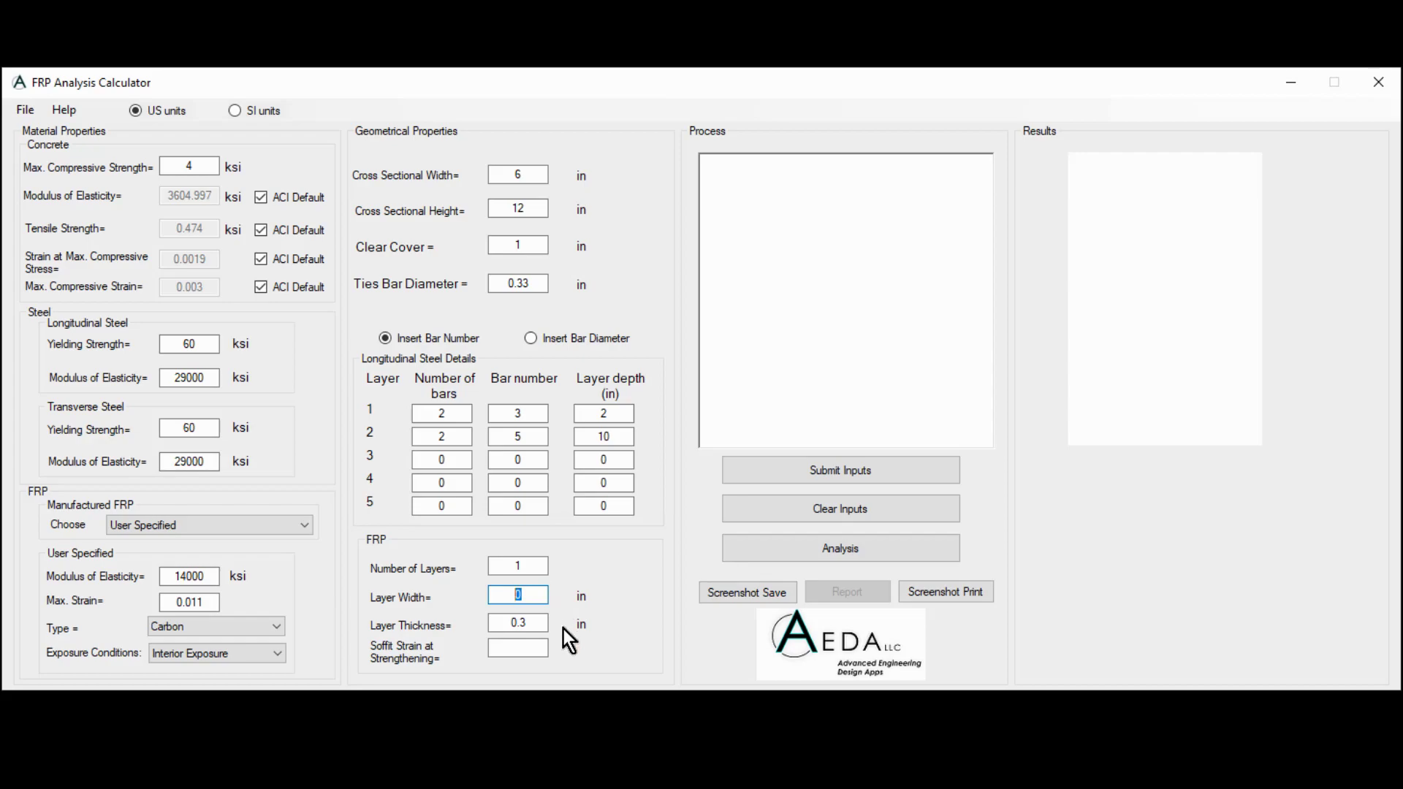
pyautogui.write('6')
pyautogui.moveTo(536, 623); pyautogui.dragTo(513, 623)
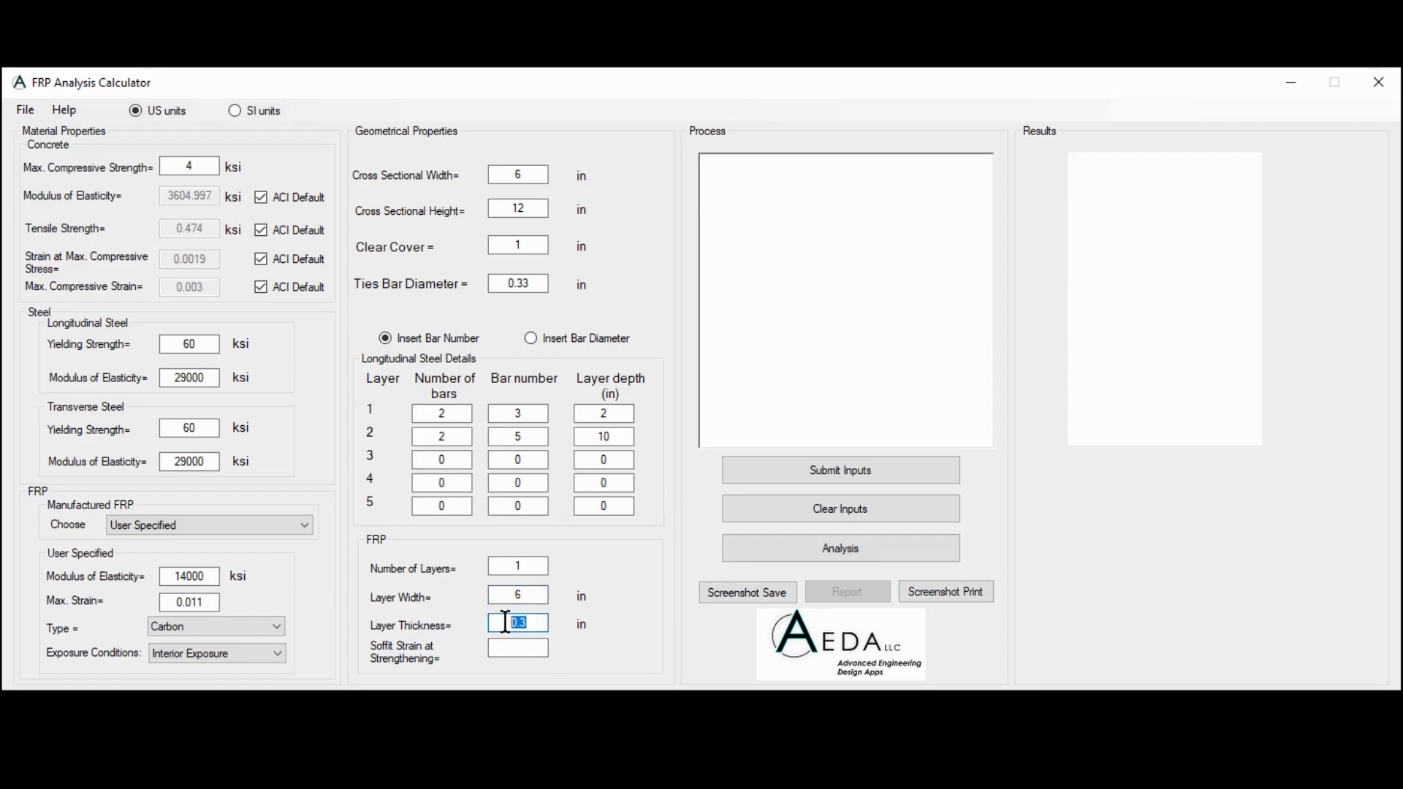
pyautogui.write('0.08')
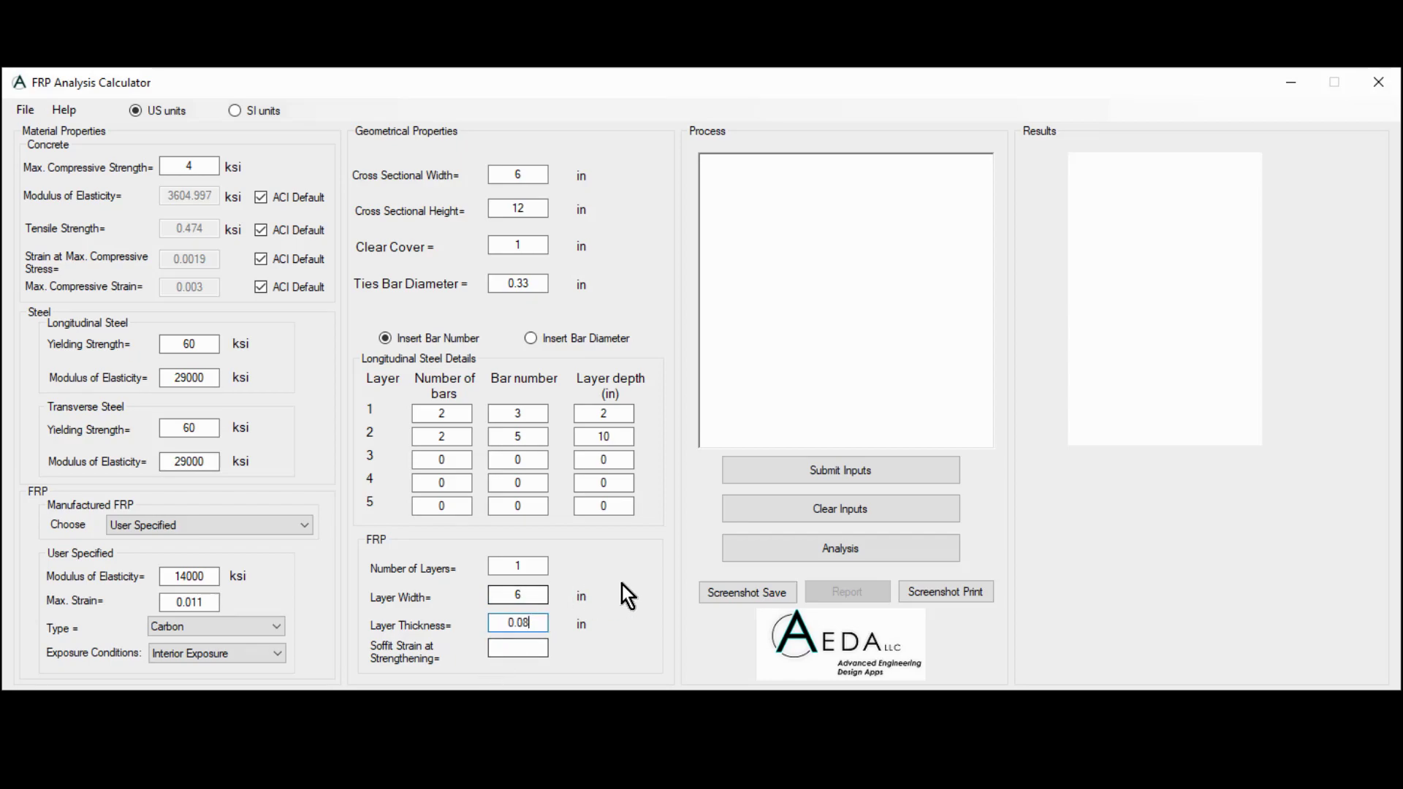
pyautogui.click(527, 648)
pyautogui.write('0.')
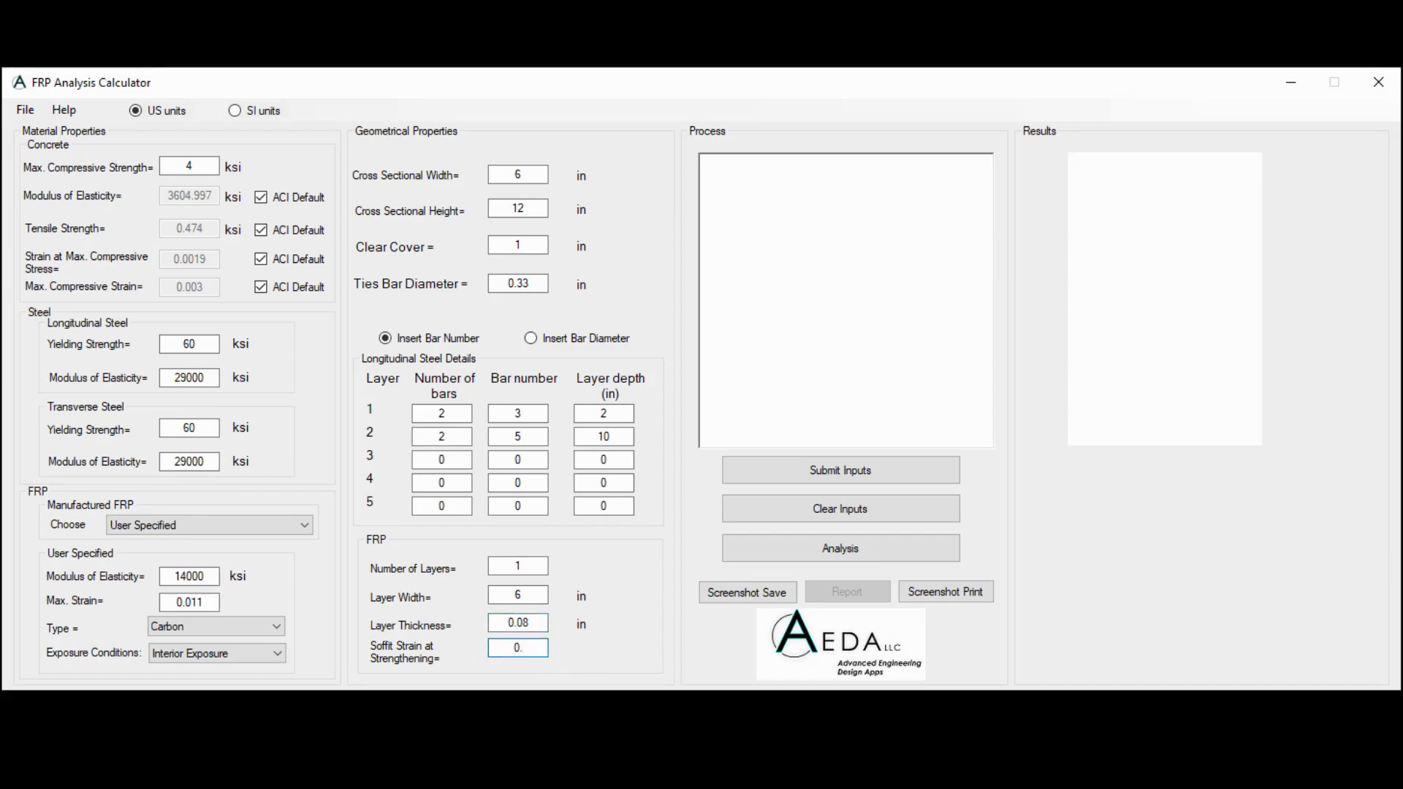
pyautogui.write('0004')
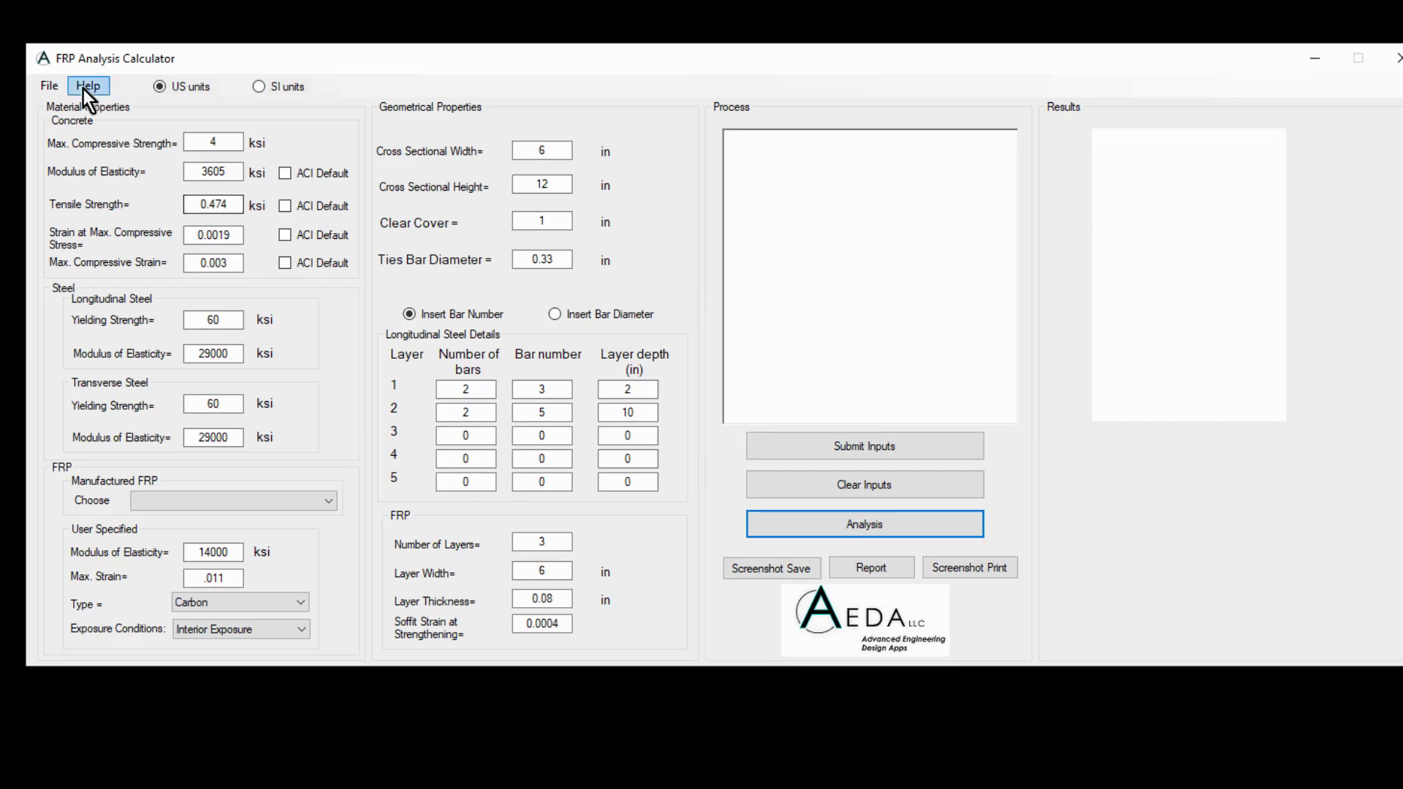
# Save the beam input data as a case file named "Case a" in the tutorial folder
pyautogui.click(49, 85)
pyautogui.click(68, 127)
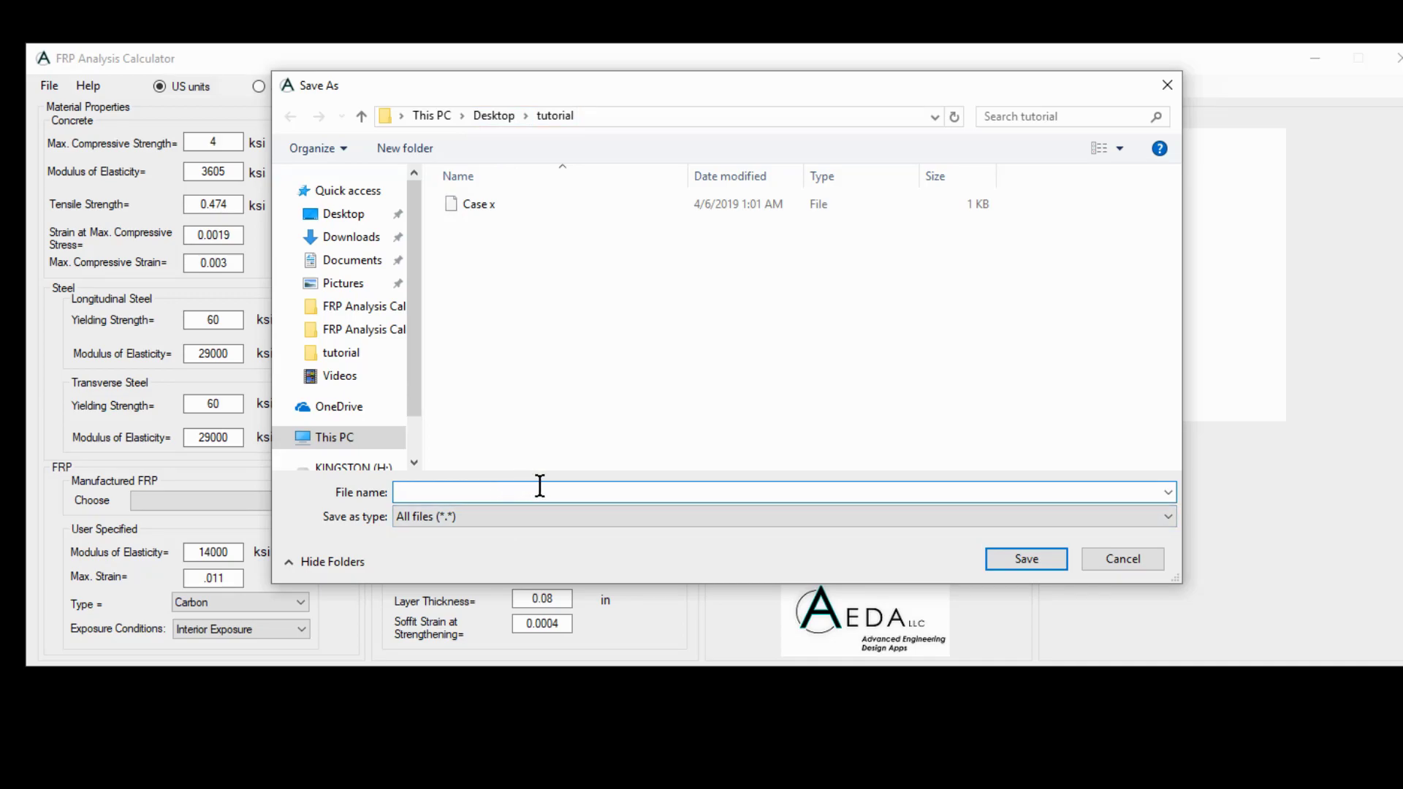
pyautogui.write('Case')
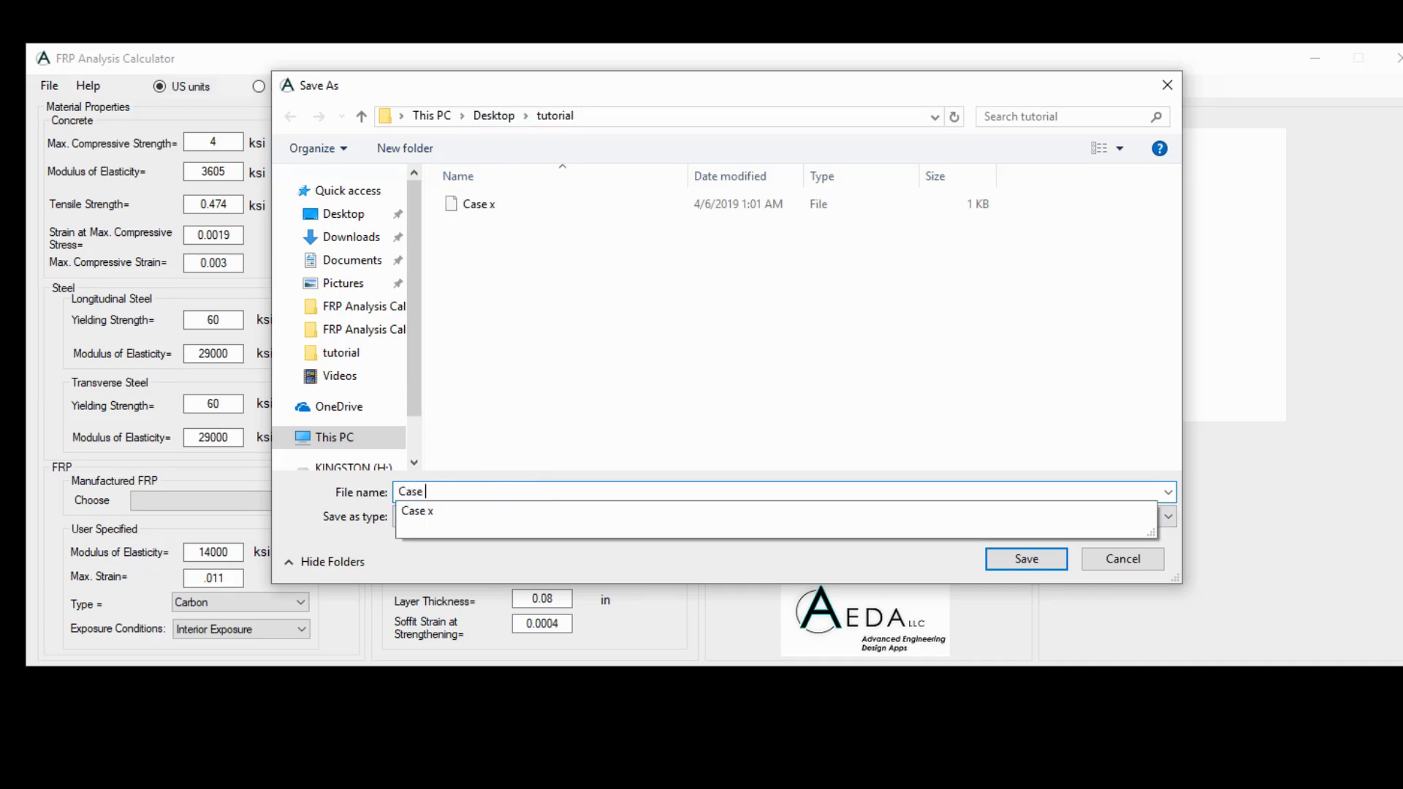
pyautogui.write(' a')
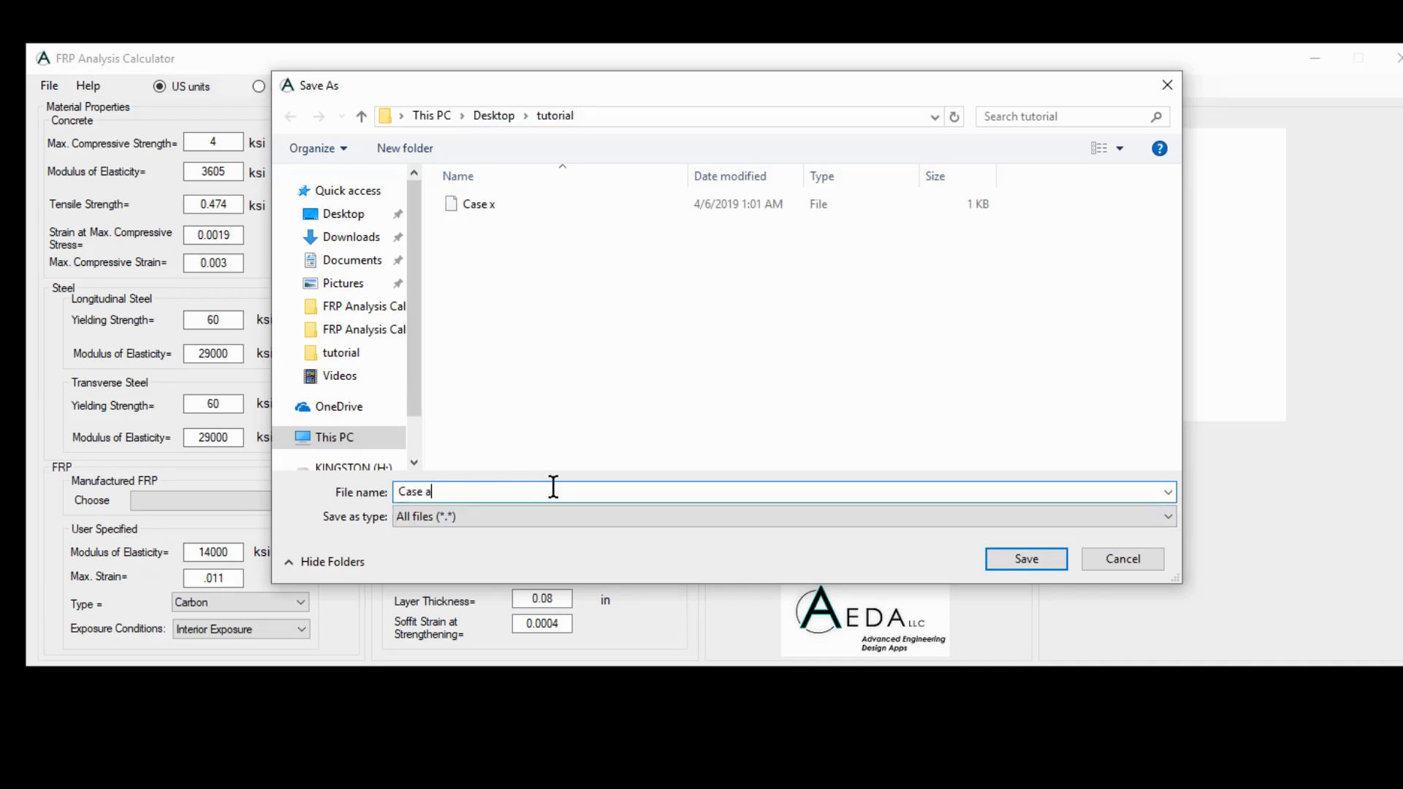
pyautogui.click(1023, 559)
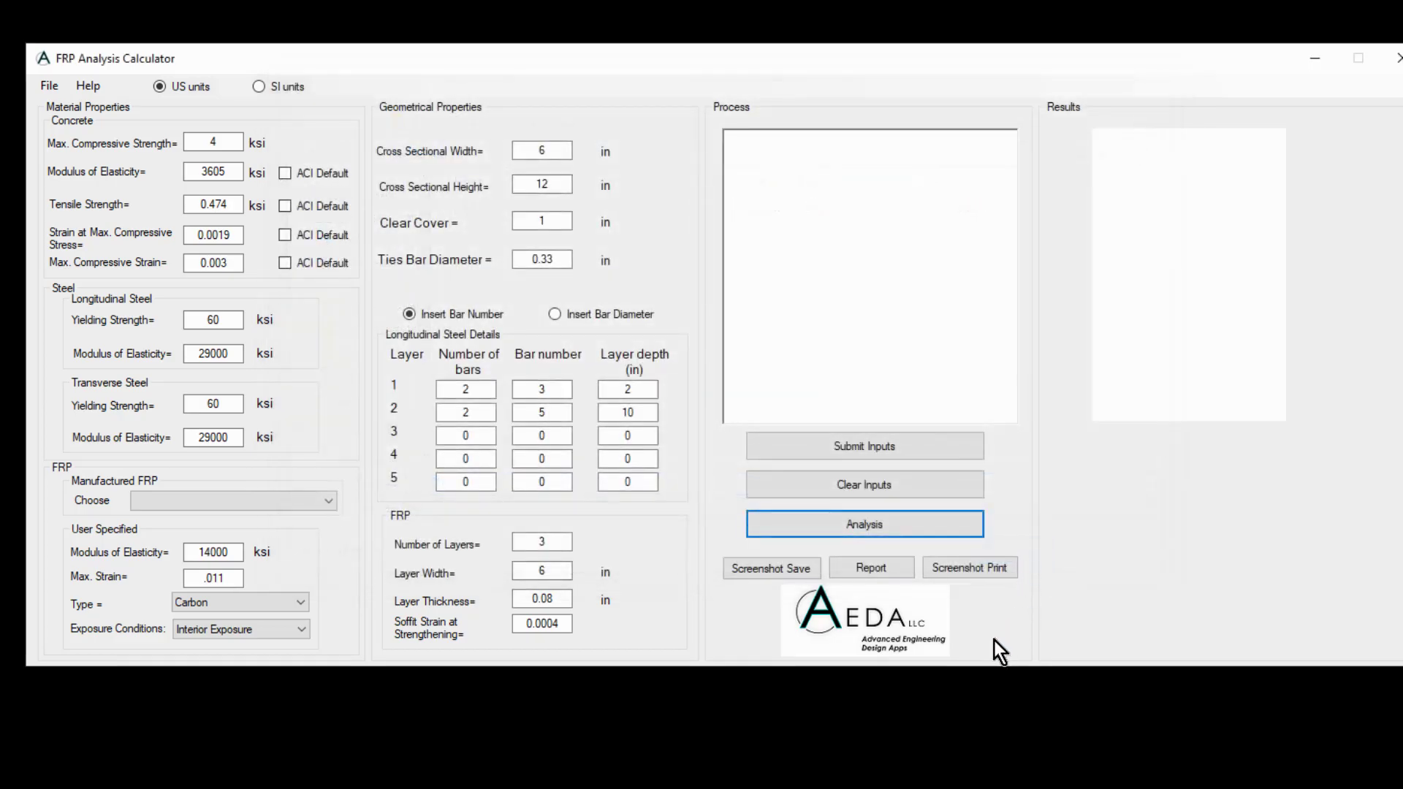
# Submit the inputs to draw the cross section, run the analysis and dismiss the failure mode window
pyautogui.click(894, 447)
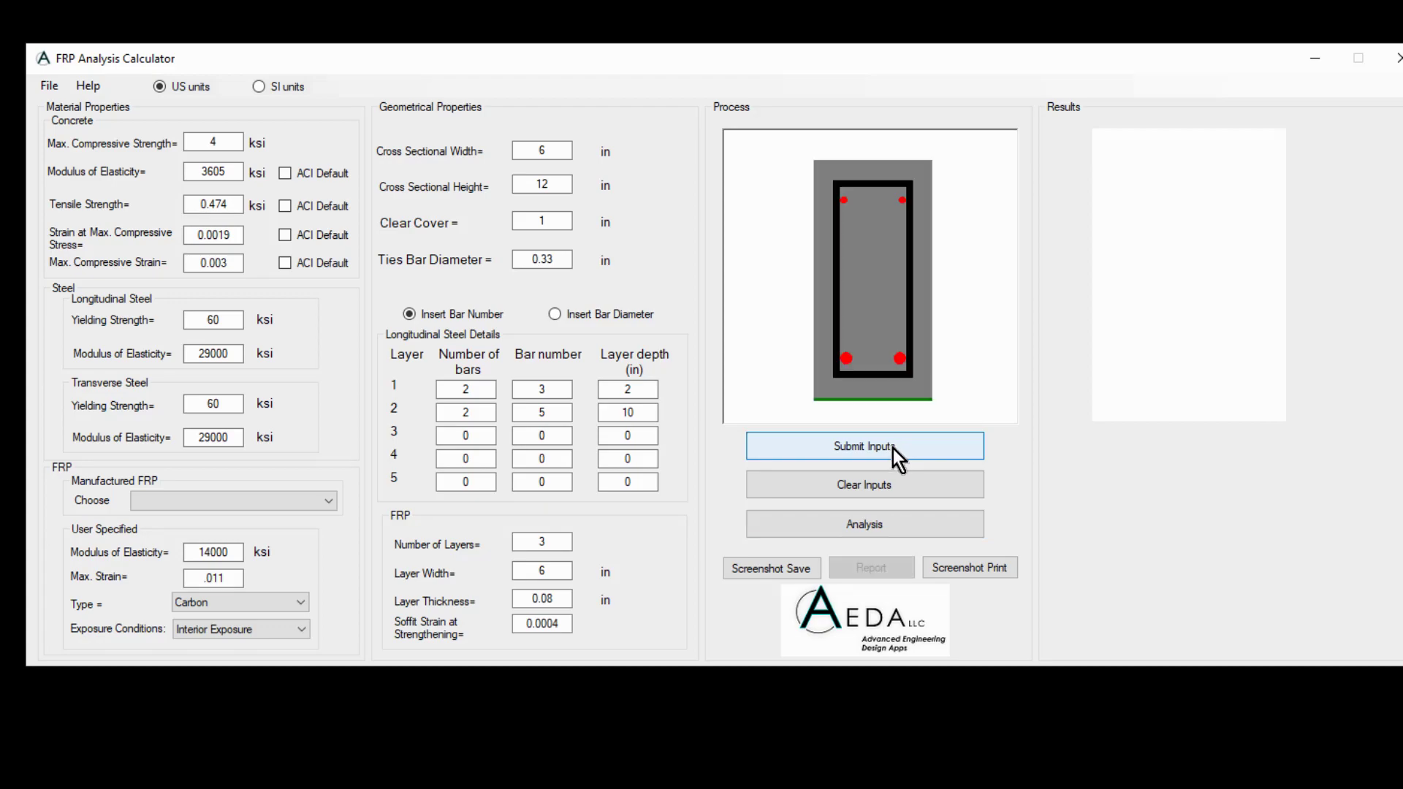
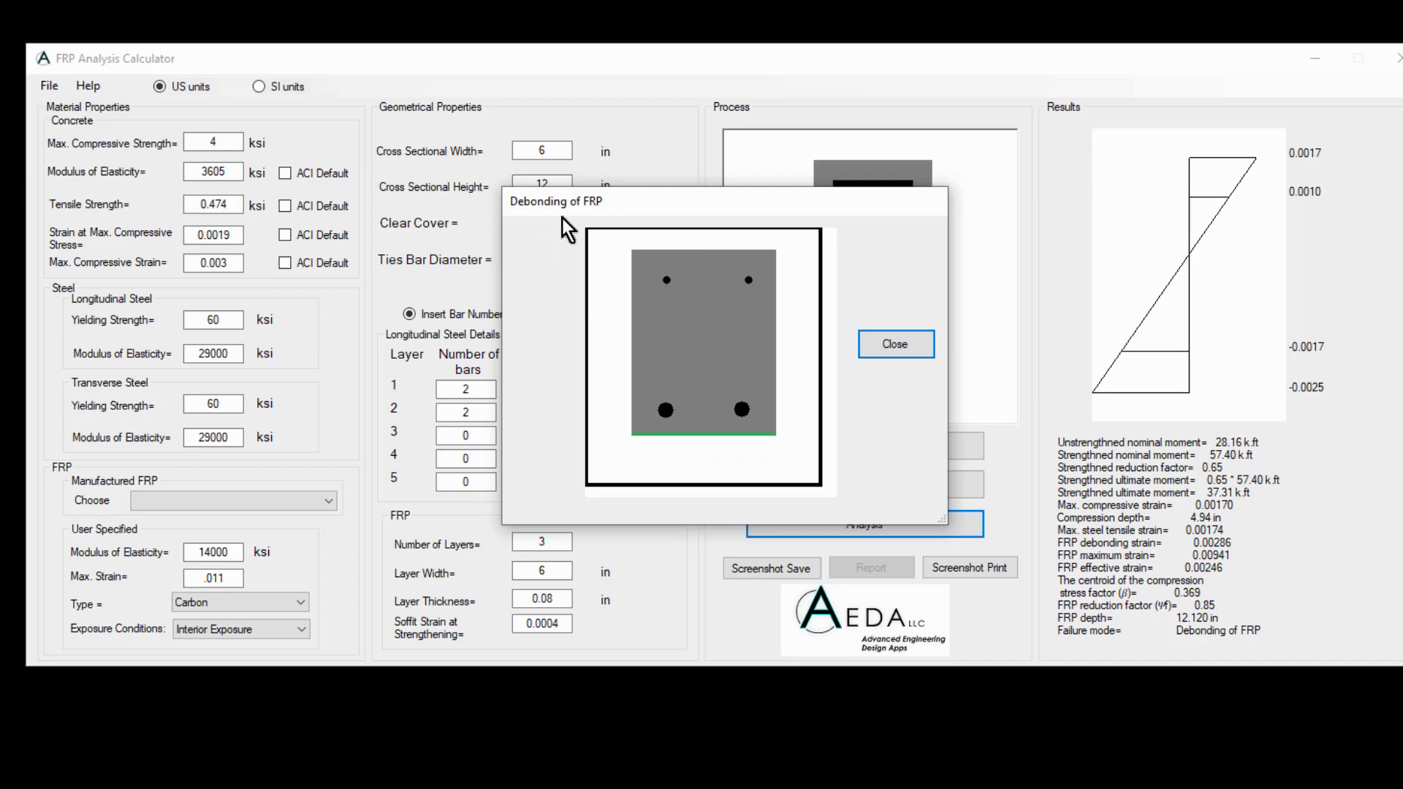
pyautogui.click(906, 343)
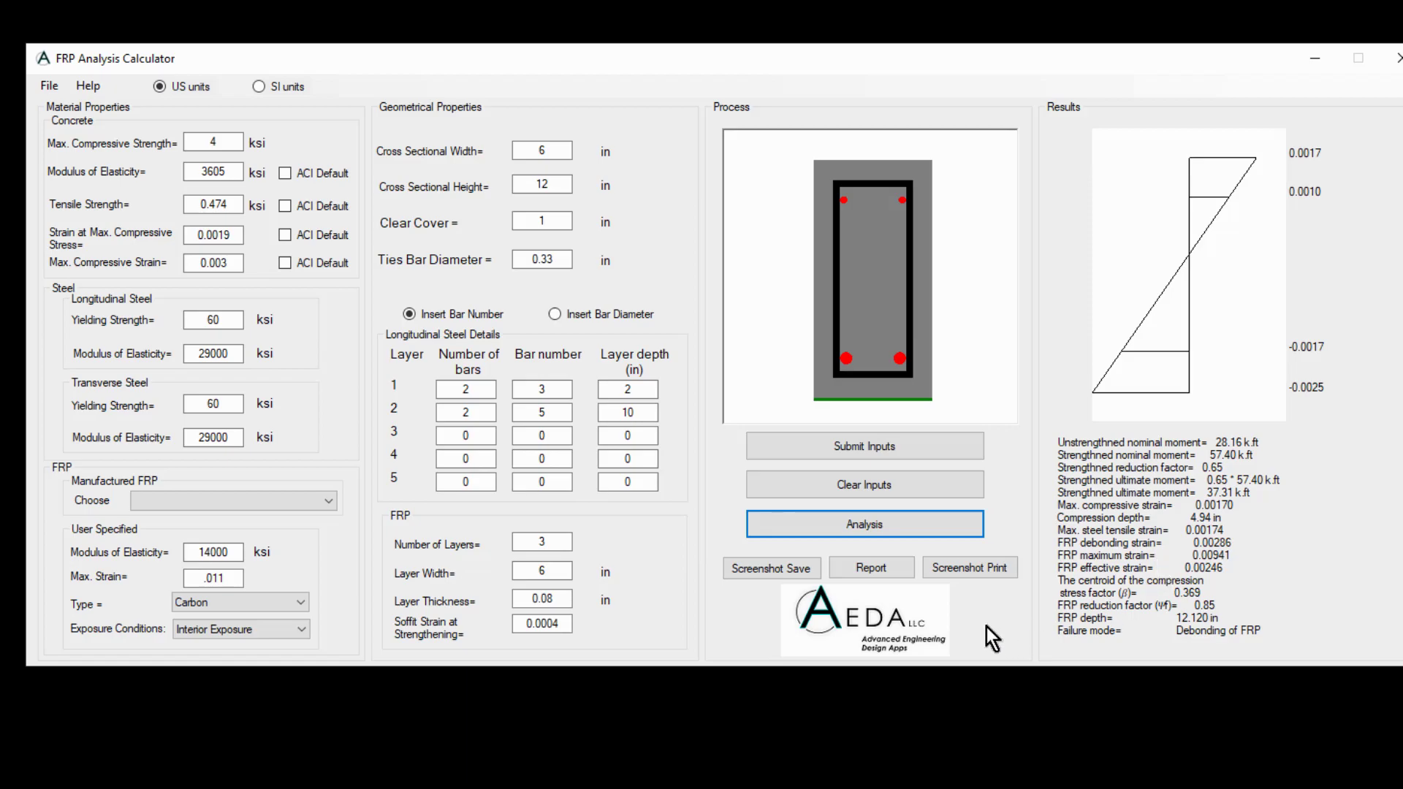
# Generate the analysis report as a PDF named "Report x" in the tutorial folder
pyautogui.click(860, 572)
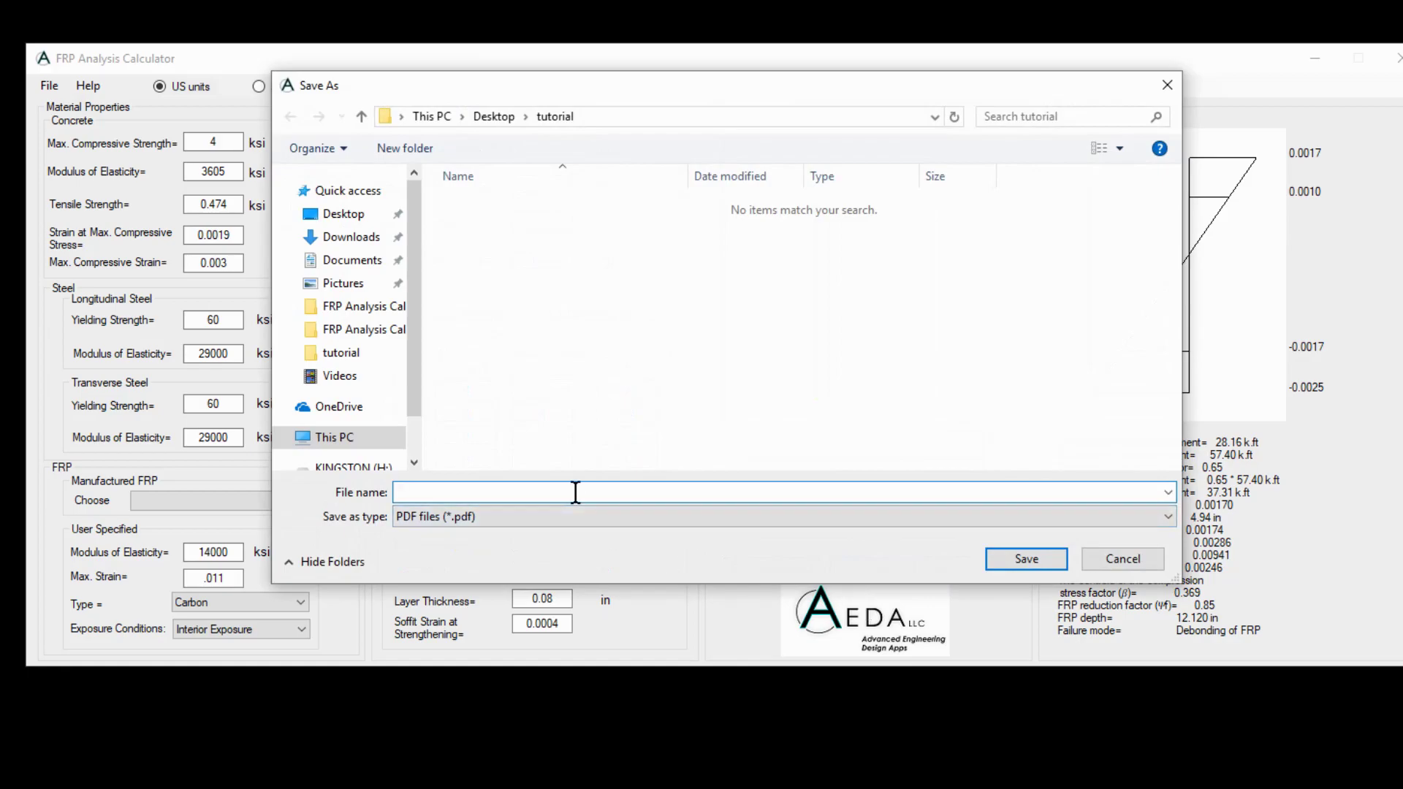
pyautogui.write('Report x')
pyautogui.click(1025, 558)
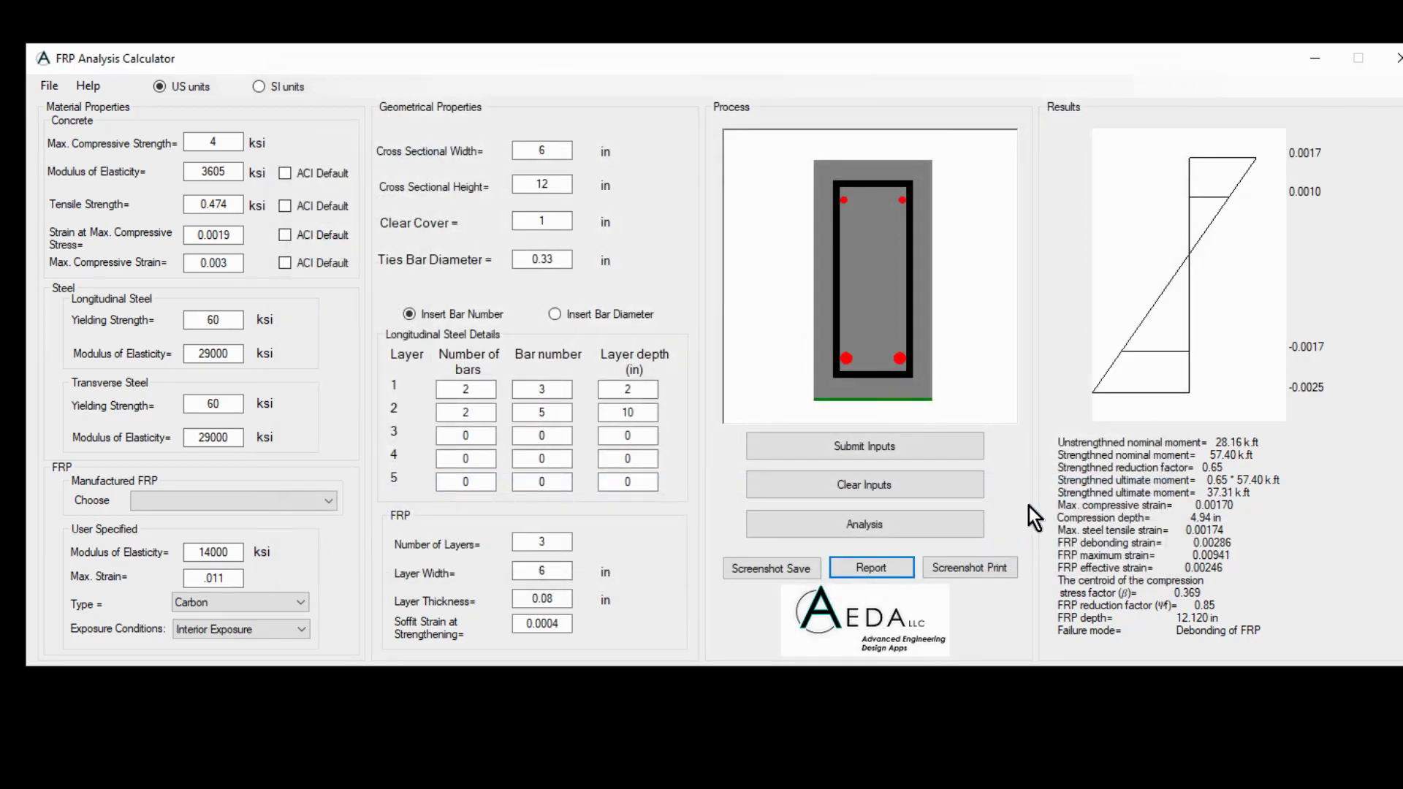
# Save a screenshot of the calculator as "Image x" in the tutorial folder and open the image from File Explorer
pyautogui.click(743, 567)
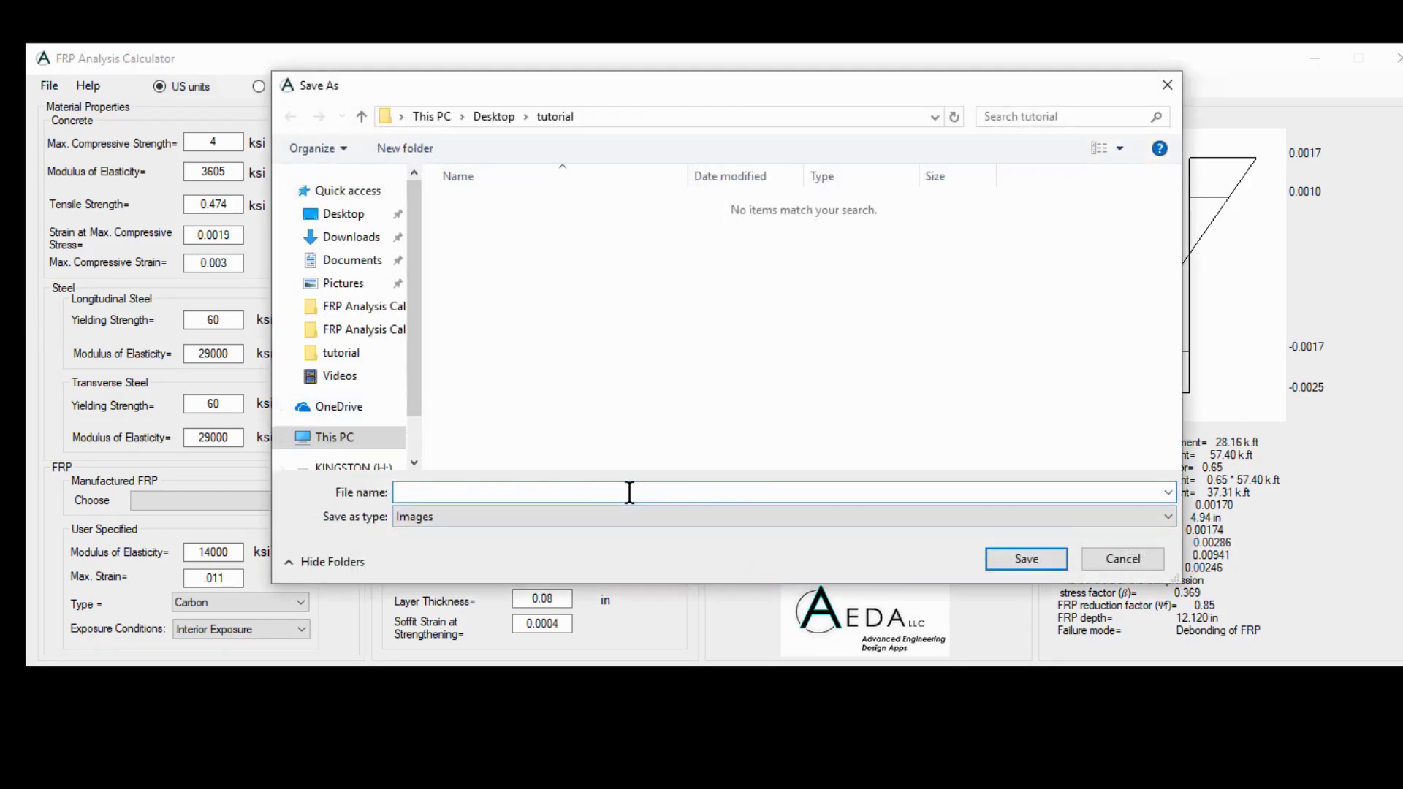
pyautogui.write('Image x')
pyautogui.click(1031, 561)
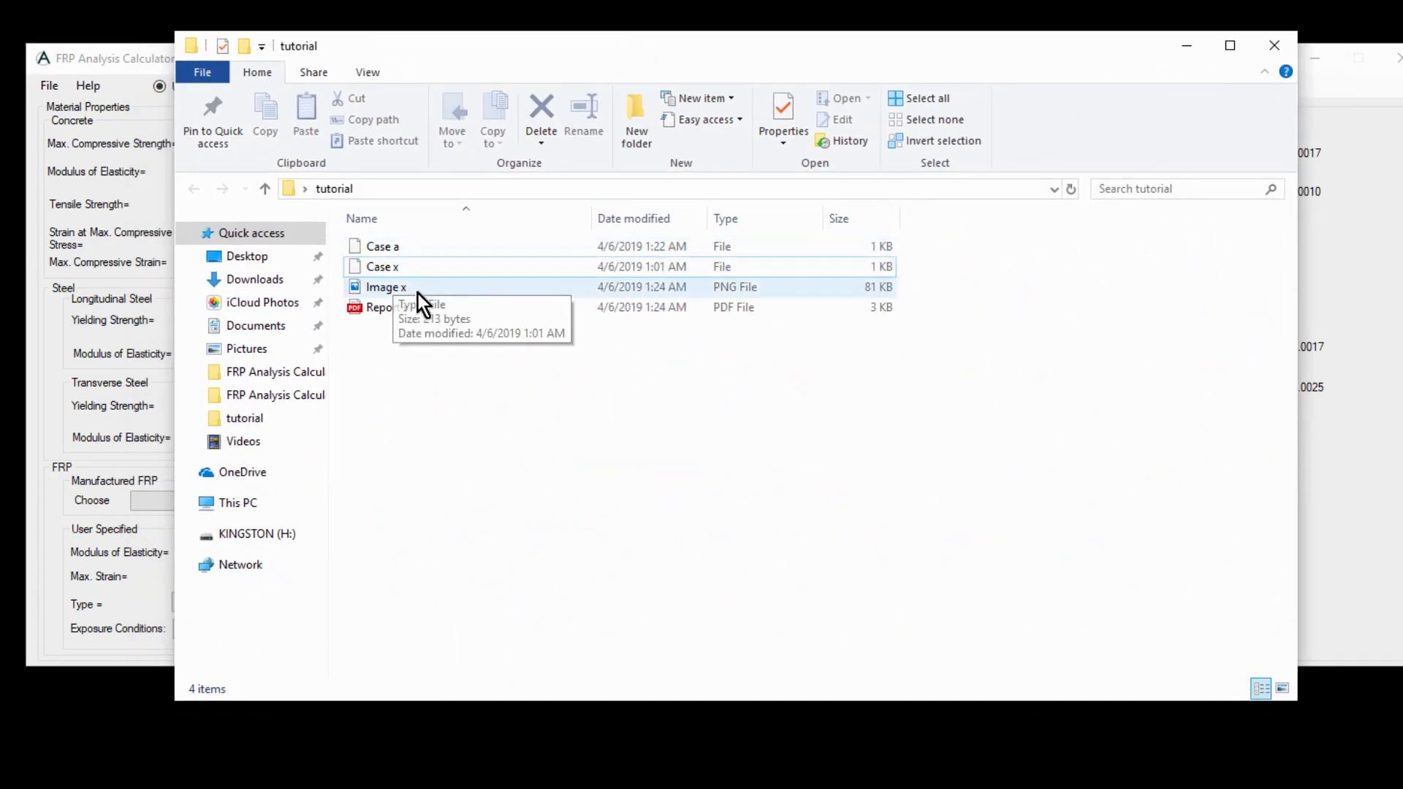
pyautogui.doubleClick(387, 290)
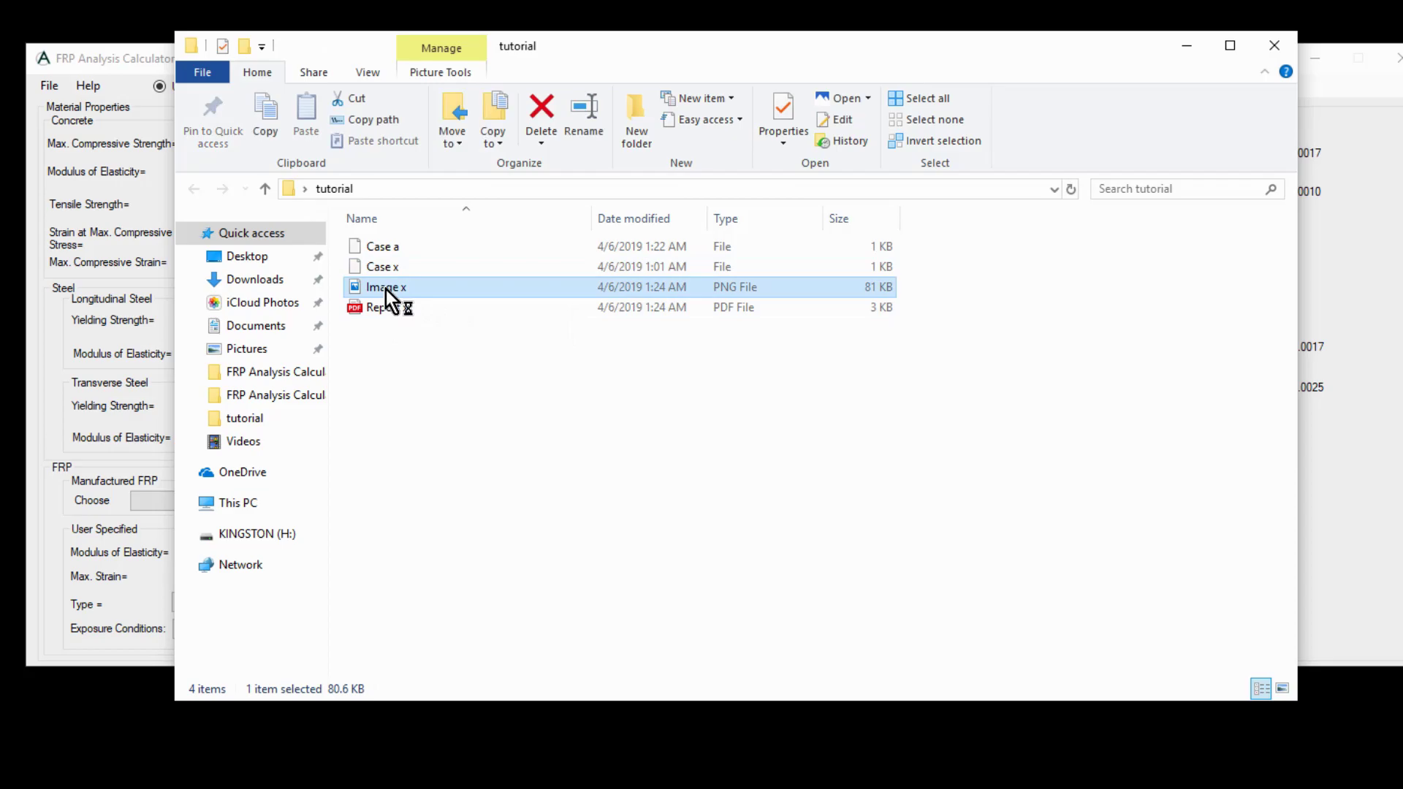